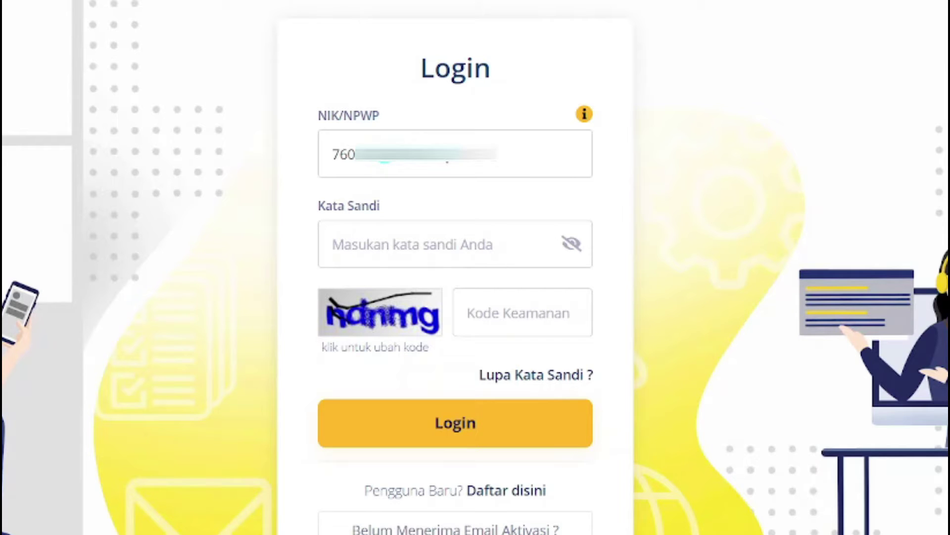
Log in with the account password and security code to reach the Informasi dashboard
key(ctrl+a)
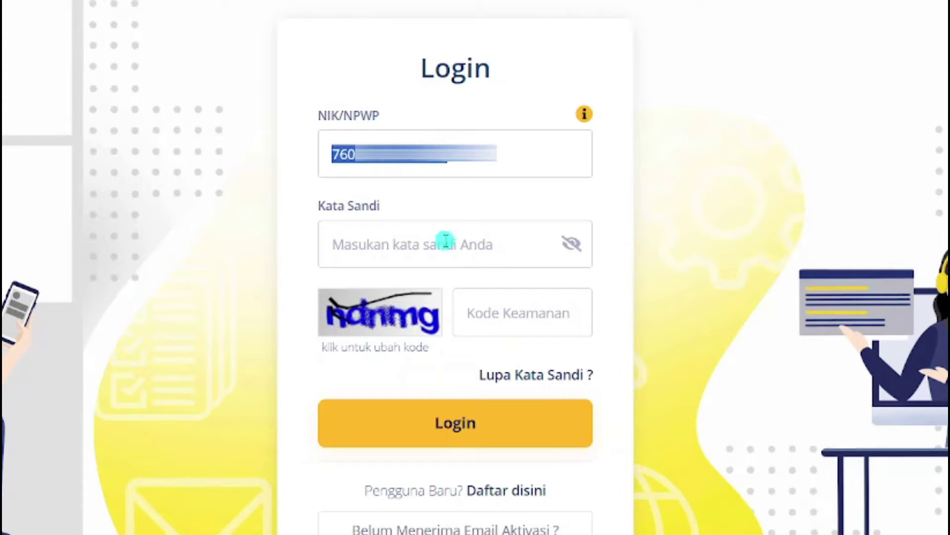
click(445, 241)
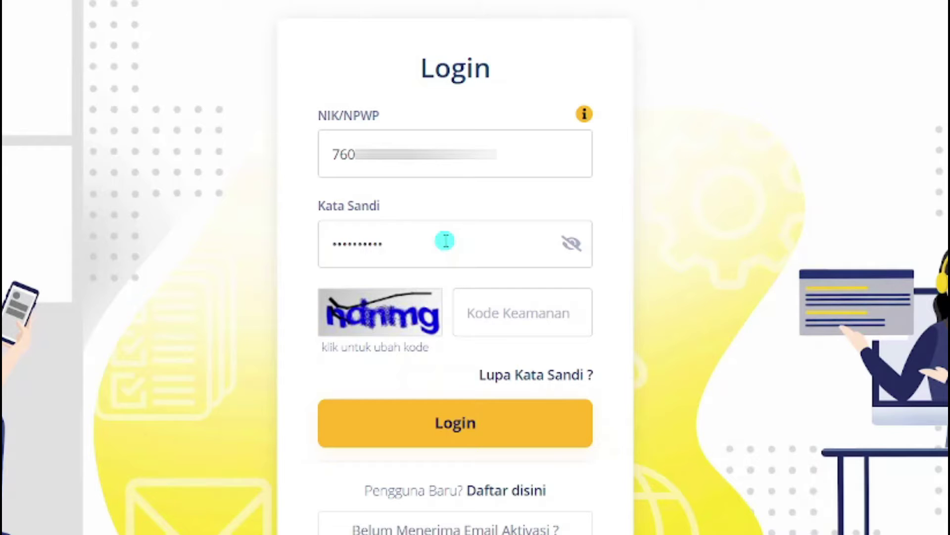
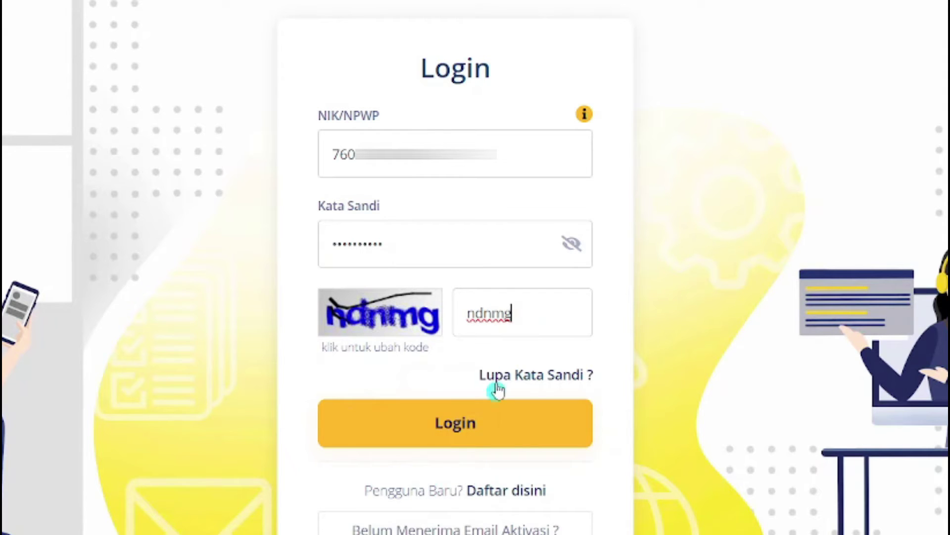
click(464, 428)
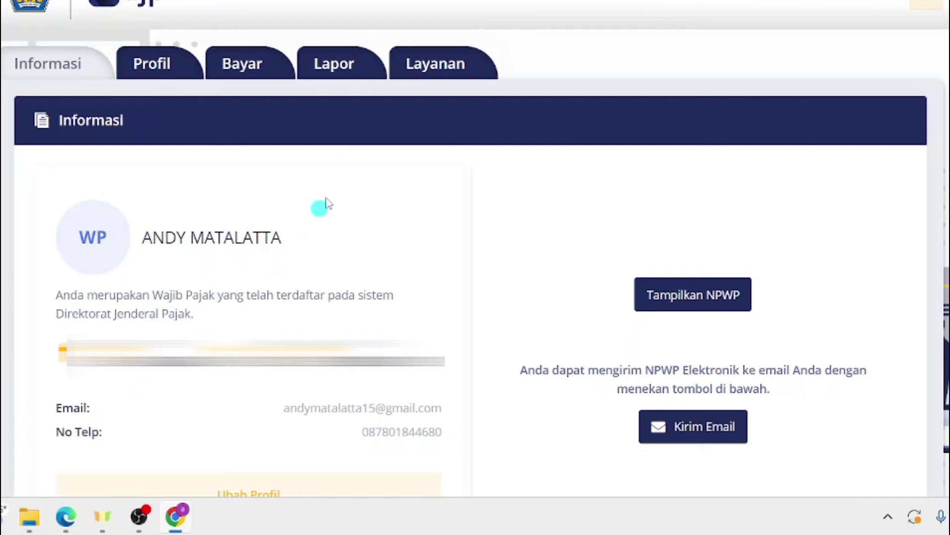
Go to Lapor, open the e-Filing service and start a new SPT under Buat SPT
click(332, 66)
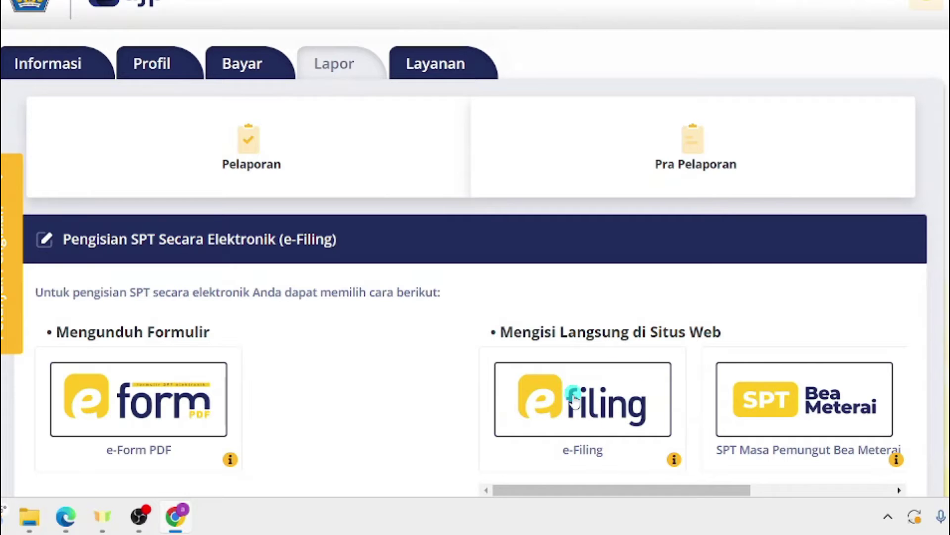
click(571, 402)
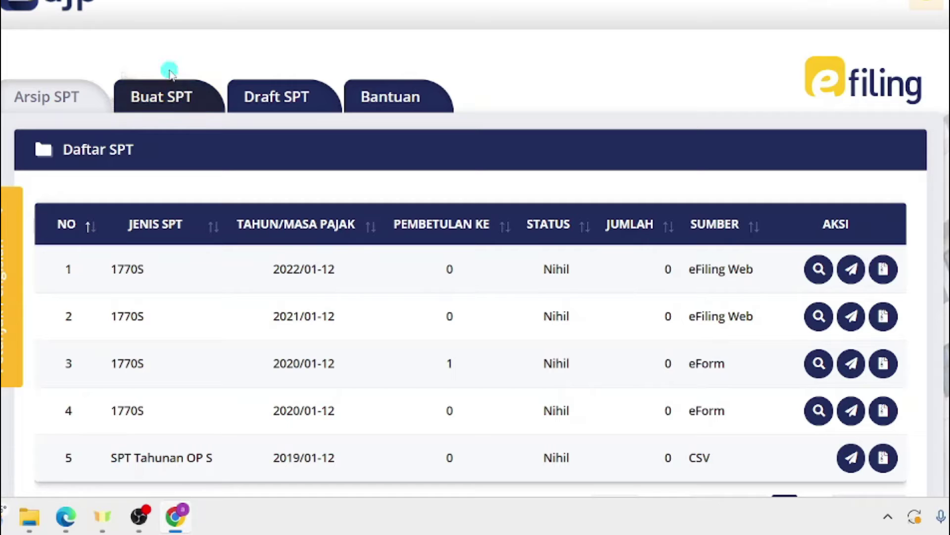
click(173, 99)
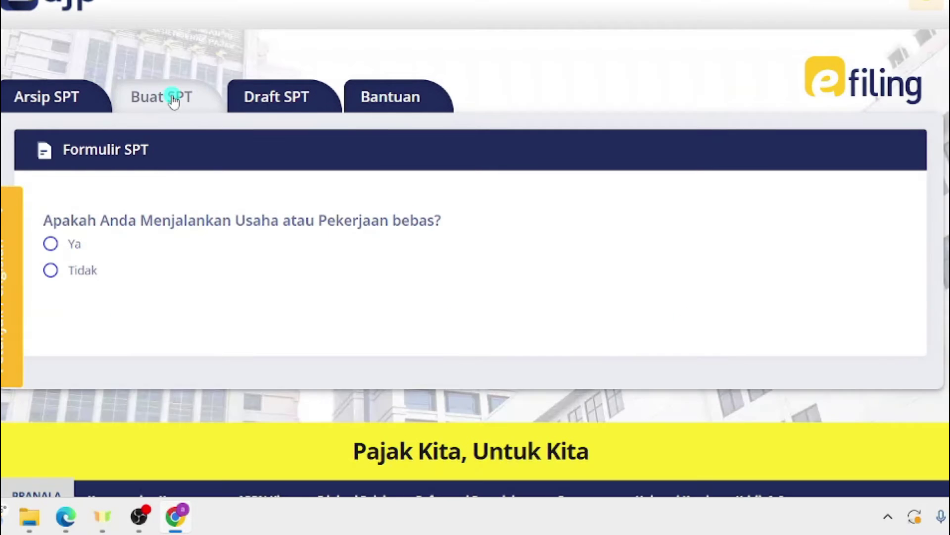
Answer Tidak (business), Tidak (separate spouse taxation) and Ya (income under 60 million)
scroll(173, 99, down, 2)
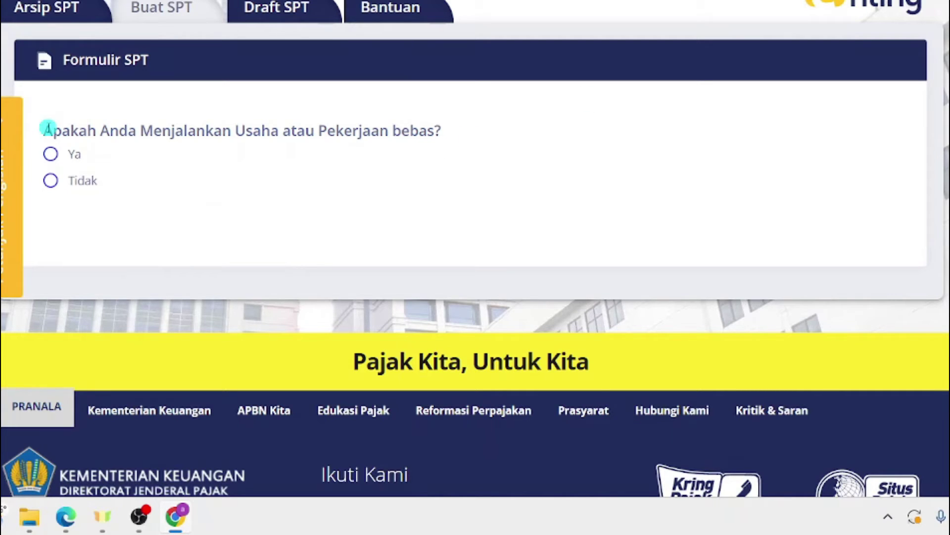
click(51, 180)
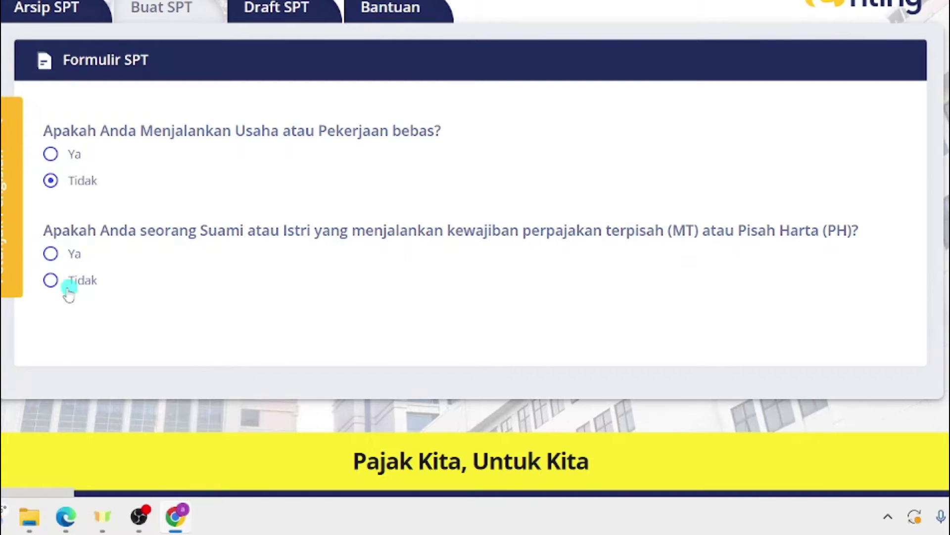
click(51, 280)
scroll(60, 277, down, 3)
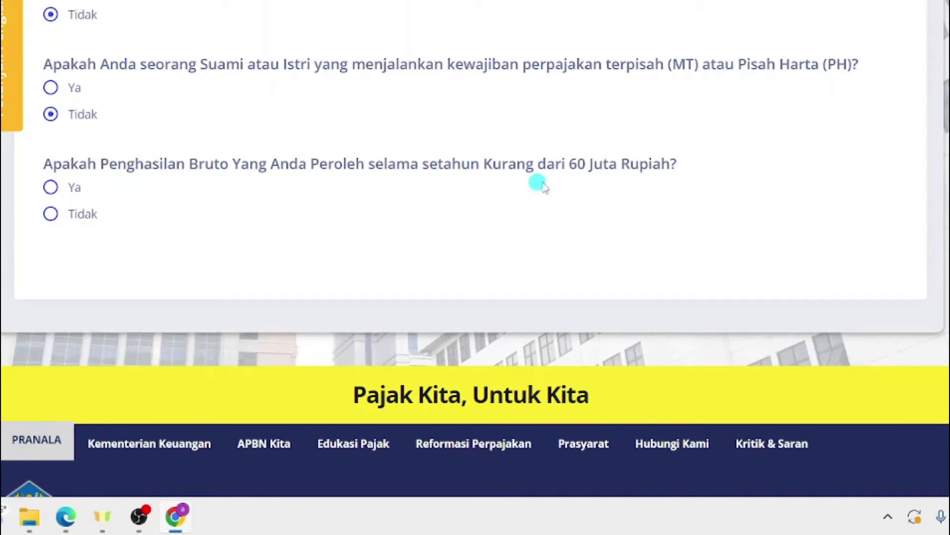
click(50, 190)
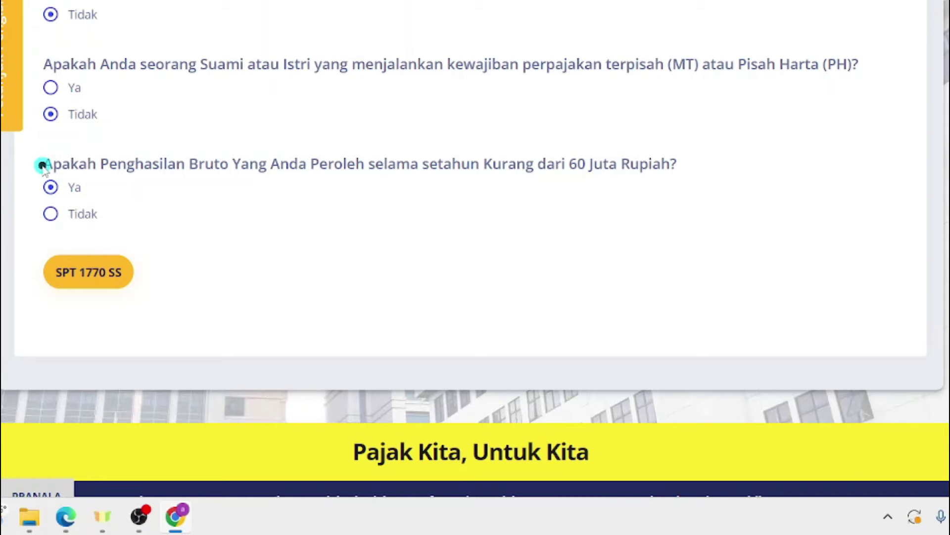
drag(47, 164, 677, 164)
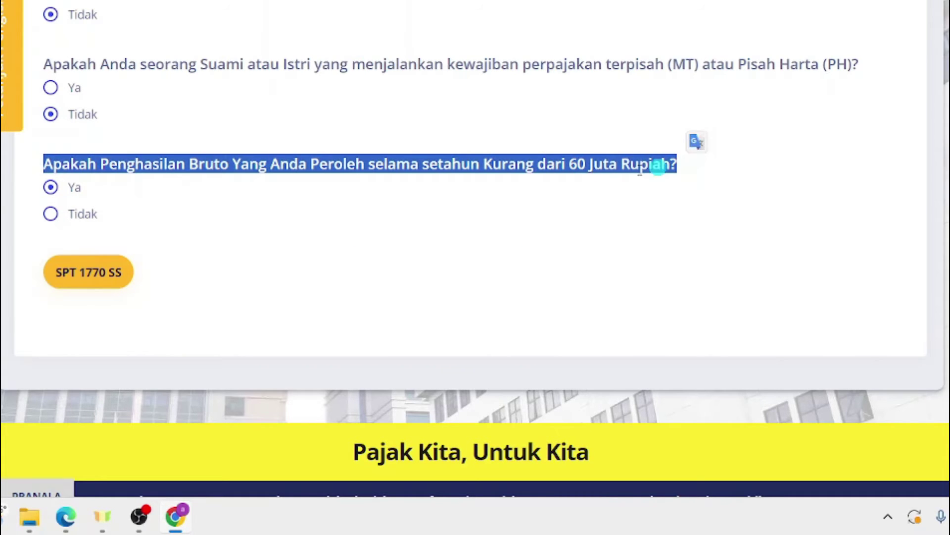
click(64, 517)
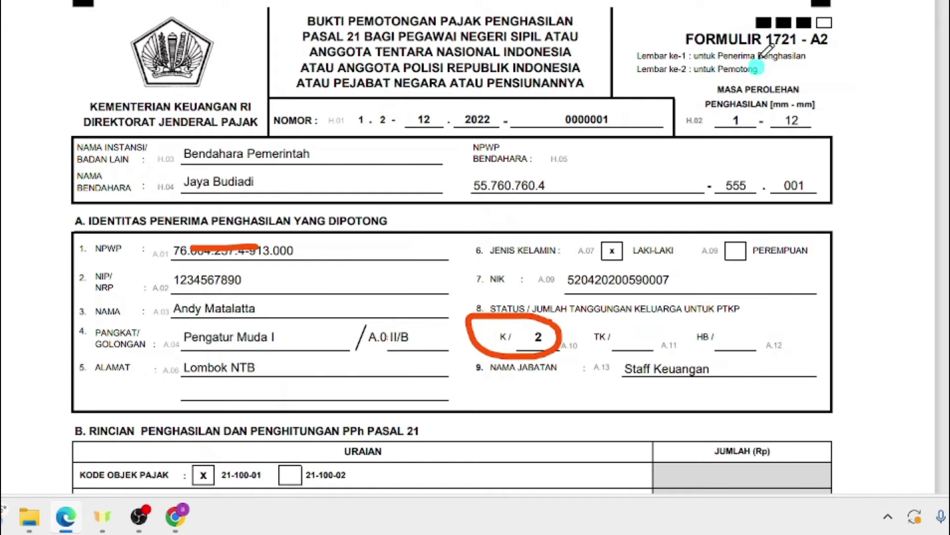
Check the slip's gross income 55.300.000 and deductions 4.325.000, then return to e-Filing
scroll(454, 247, down, 8)
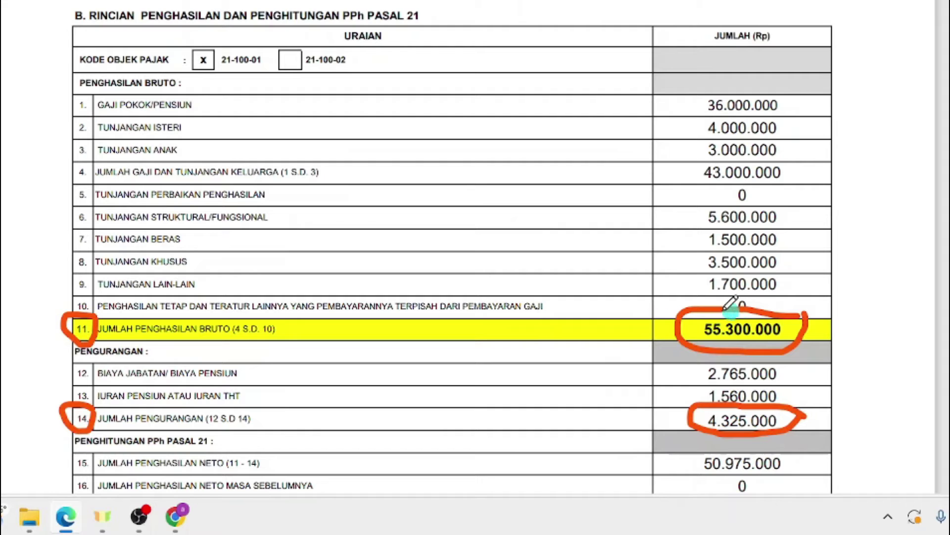
click(176, 518)
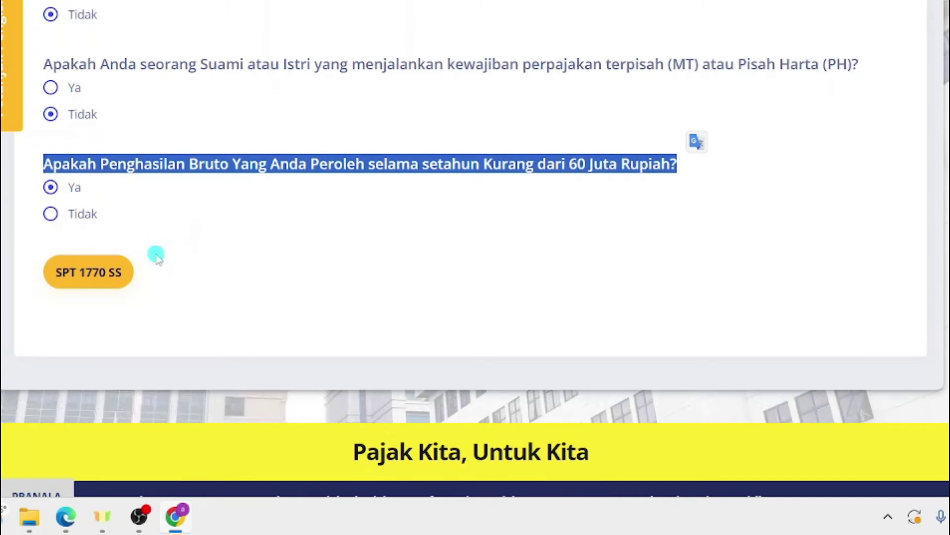
Choose SPT 1770 SS for tax year 2023 with Normal status and continue
click(217, 247)
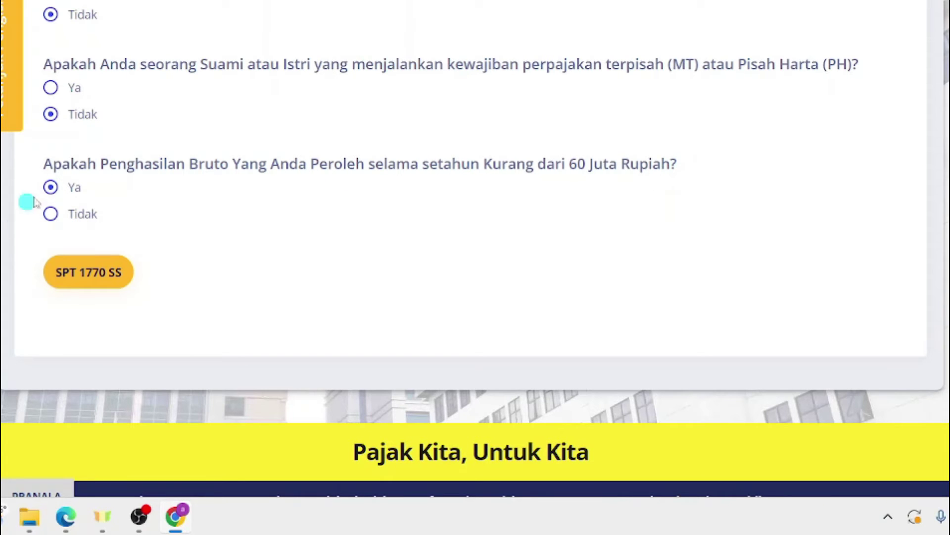
click(75, 273)
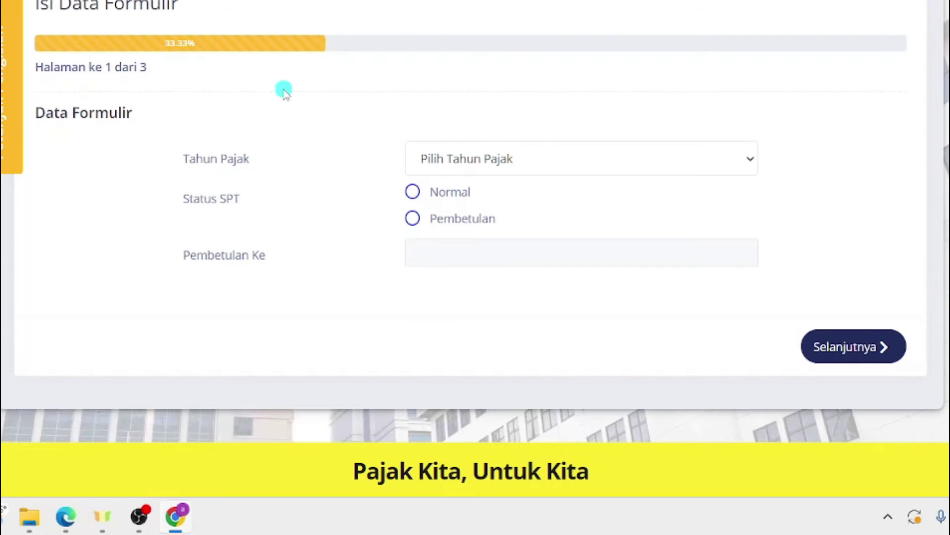
click(535, 162)
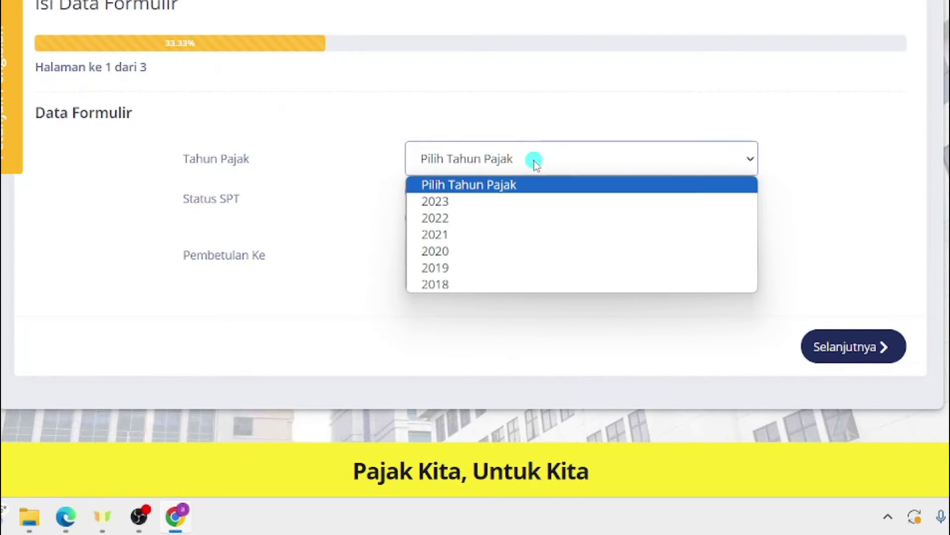
click(475, 205)
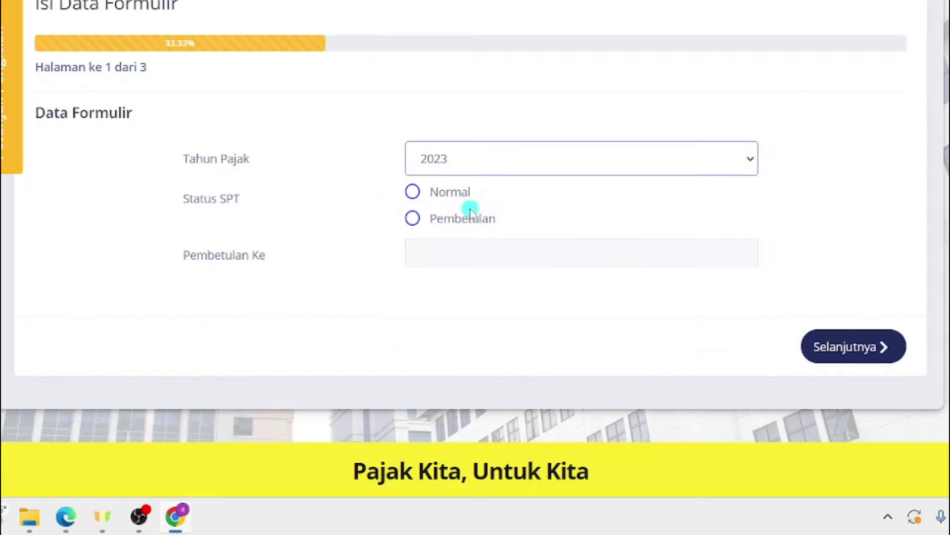
click(855, 348)
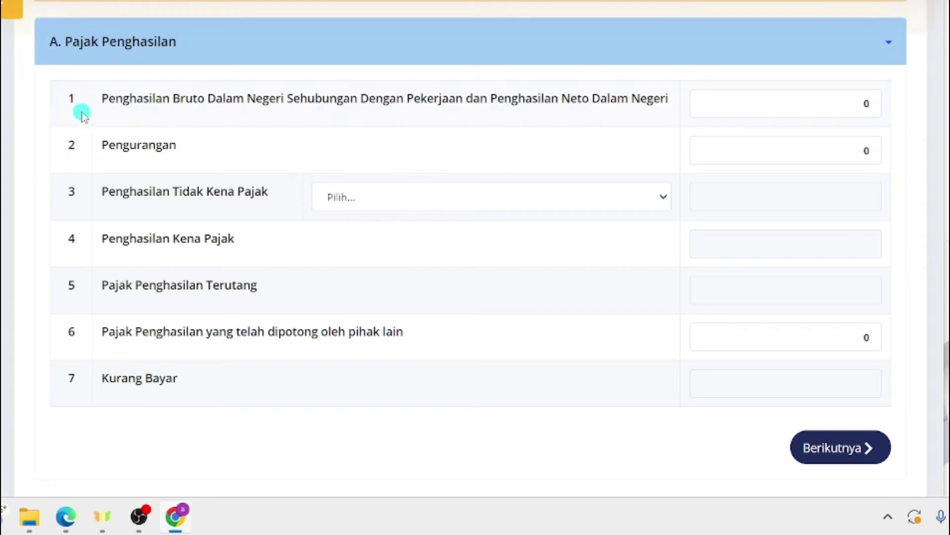
Enter 55.300.000 as row 1 gross income, making Kurang Bayar 2.765.000
drag(103, 99, 594, 101)
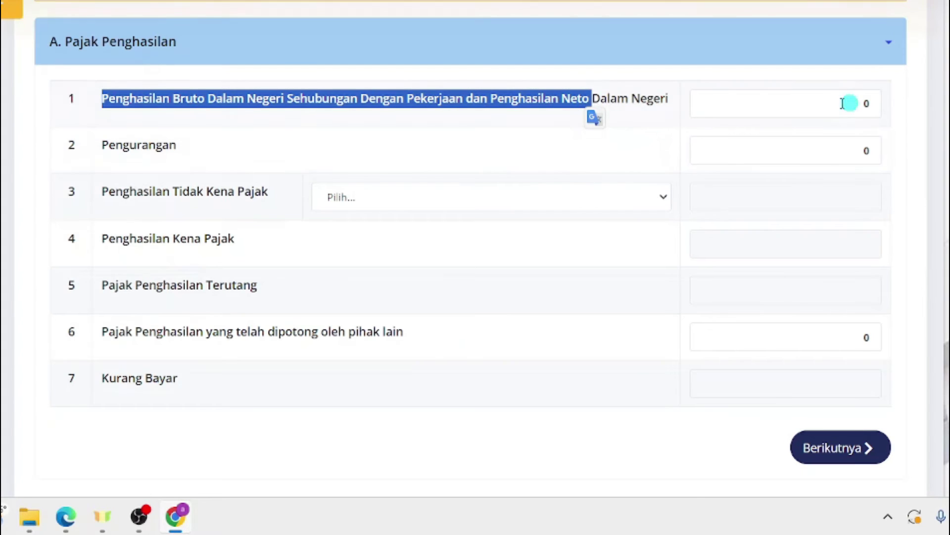
click(822, 103)
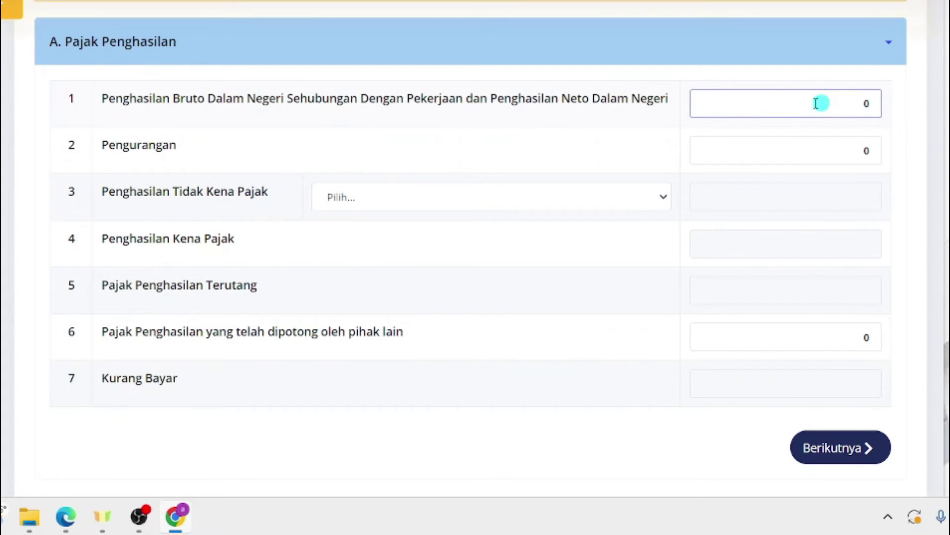
click(65, 517)
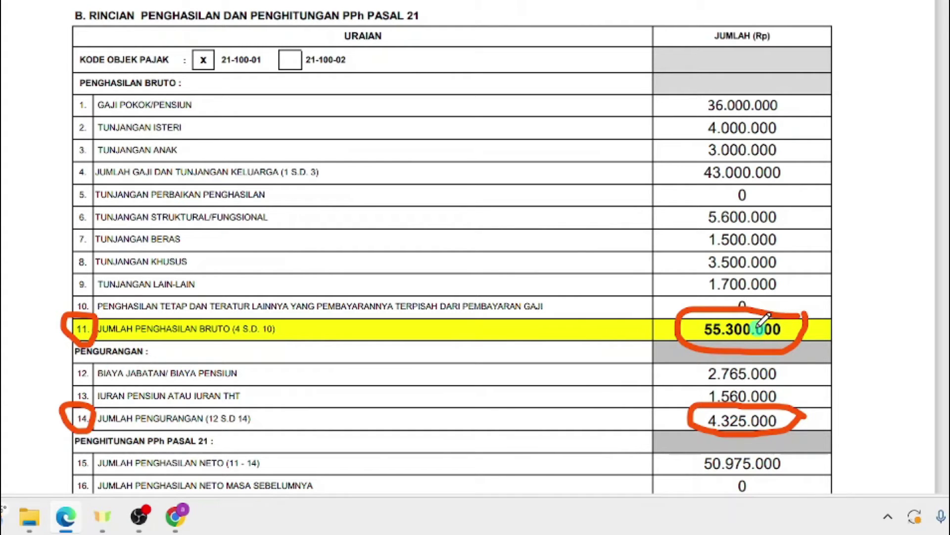
key(alt+Tab)
double_click(848, 104)
text(55300000)
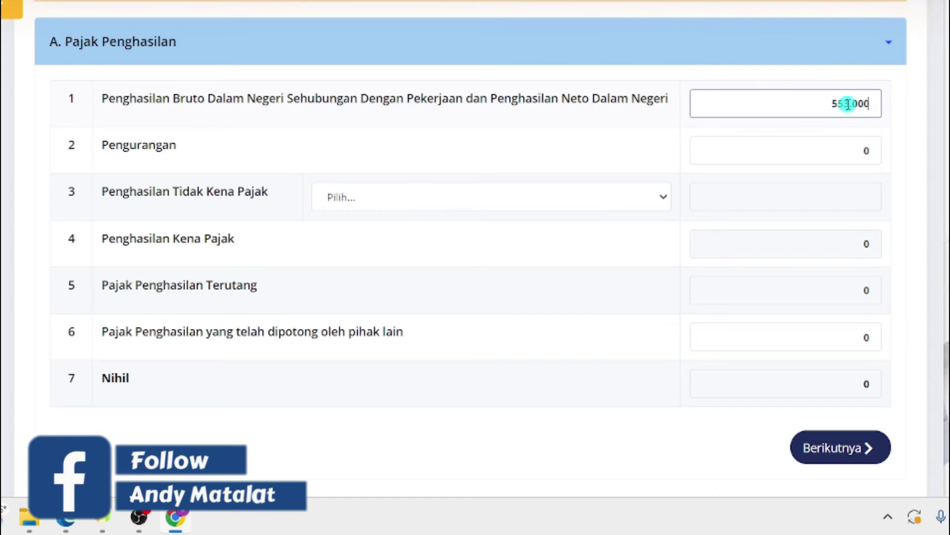
click(551, 156)
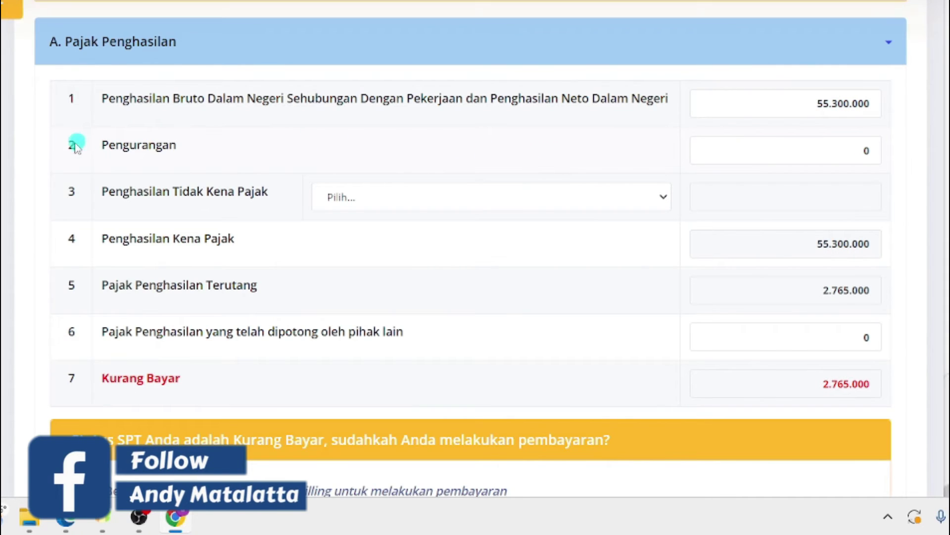
drag(67, 149, 94, 150)
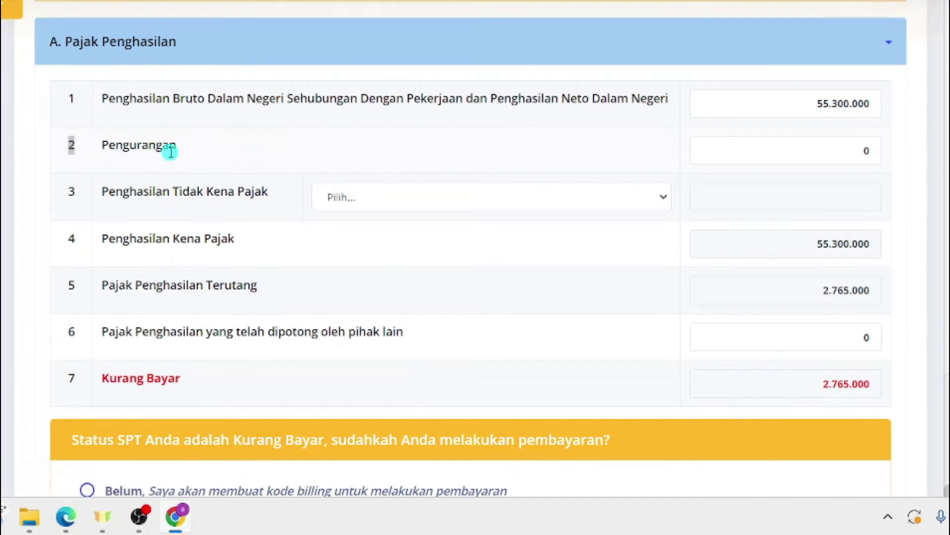
key(alt+Tab)
Enter 4.325.000 as Pengurangan, cutting taxable income to 50.975.000 and tax to 2.548.750
scroll(280, 267, down, 3)
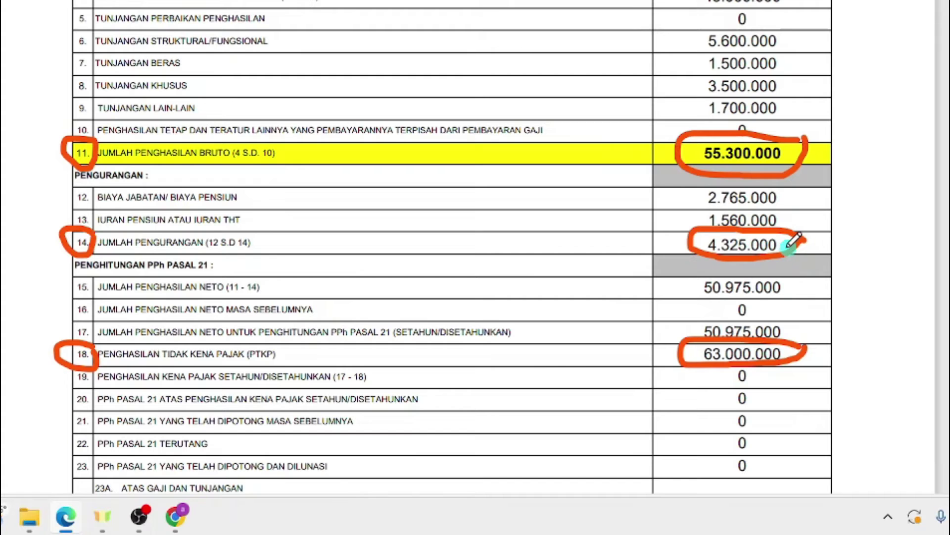
key(alt+Tab)
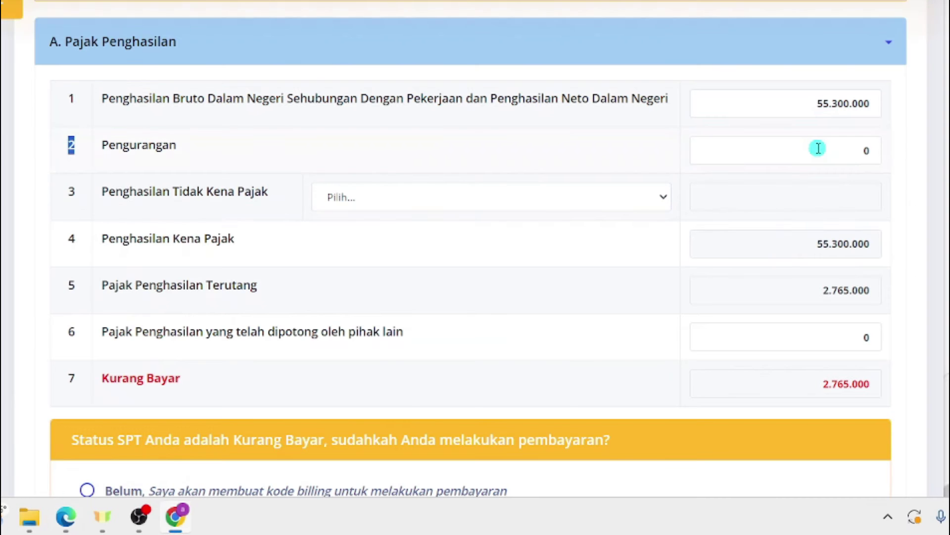
click(819, 148)
text(4)
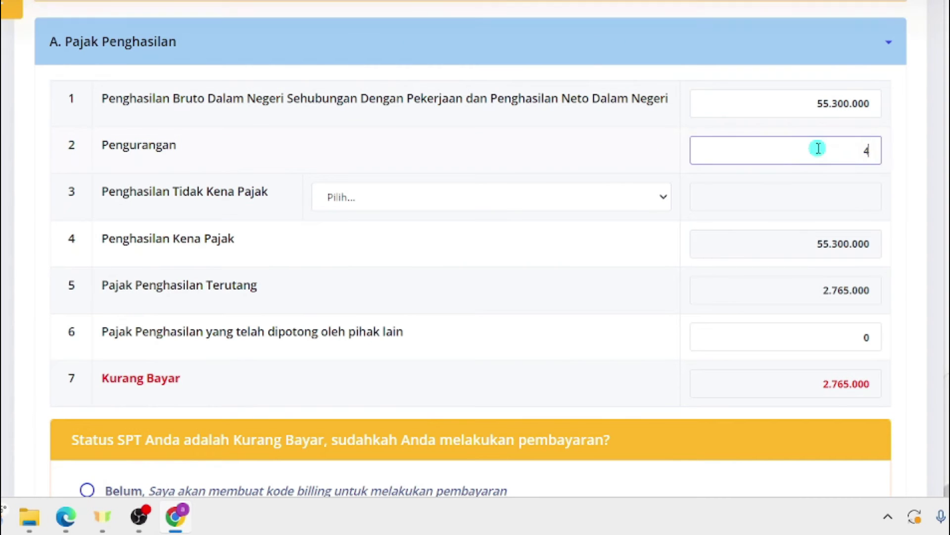
text(3.250)
click(563, 160)
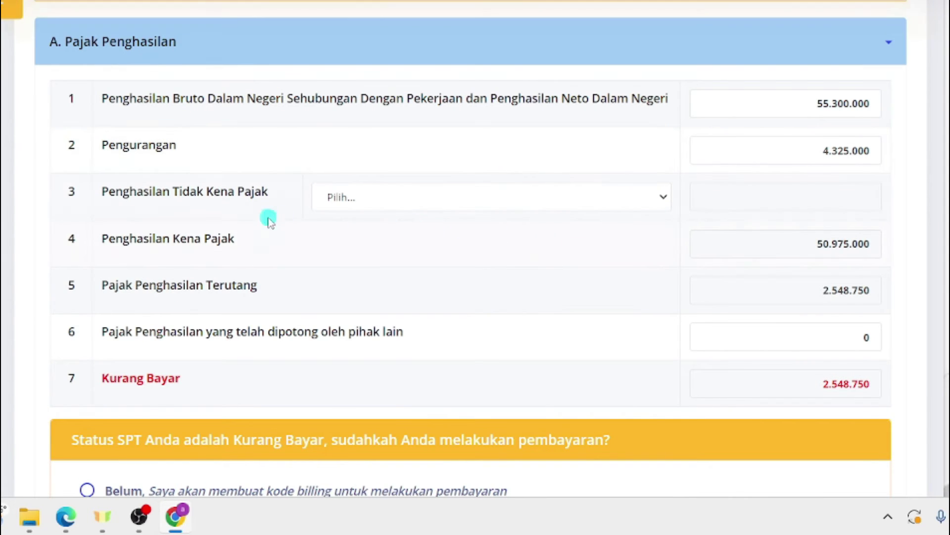
drag(71, 192, 318, 193)
key(alt+Tab)
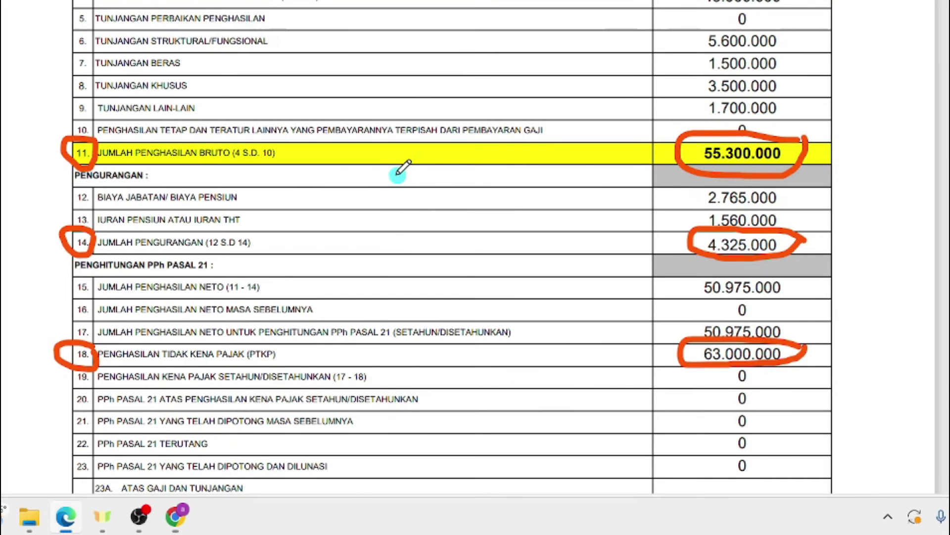
scroll(408, 234, up, 5)
scroll(411, 237, up, 2)
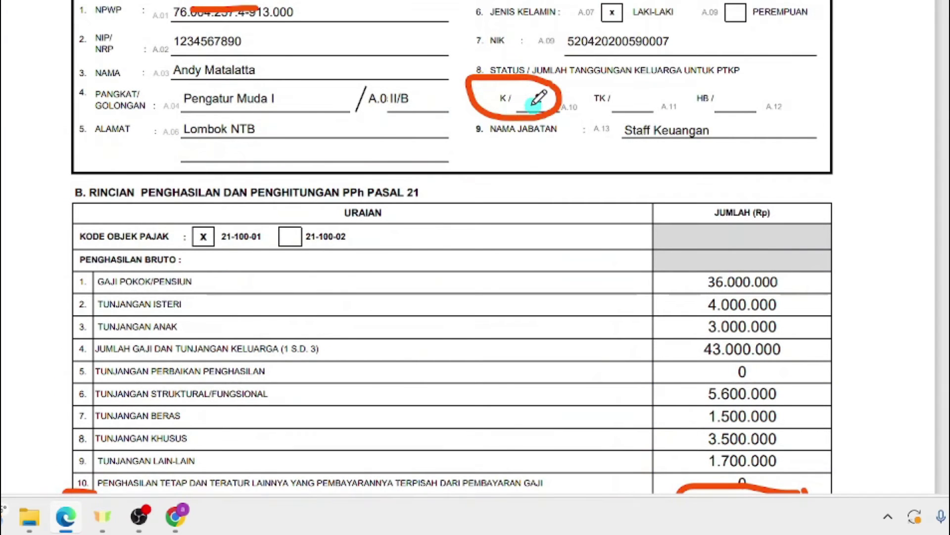
Set PTKP status to K/2 Kawin Tanggungan 2 Orang (67.500.000) and compare with the slip
key(alt+Tab)
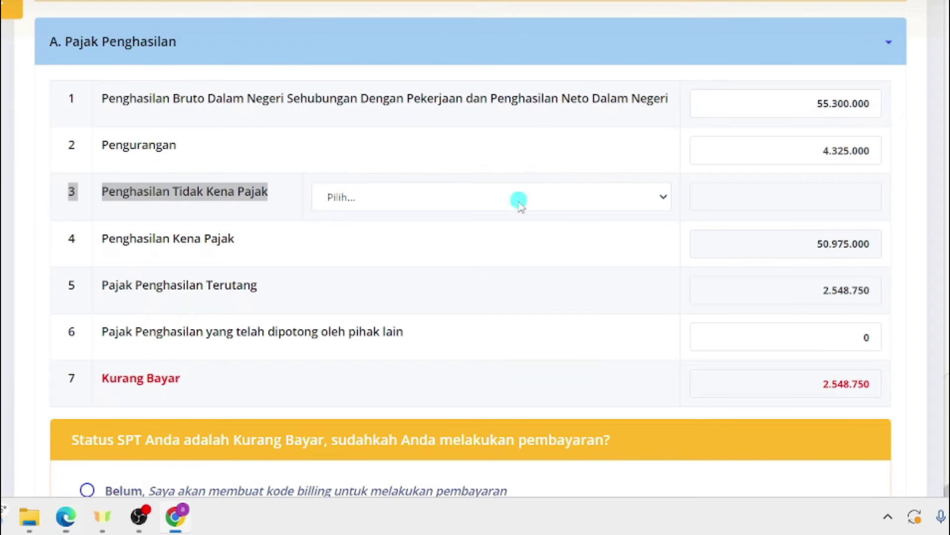
click(452, 196)
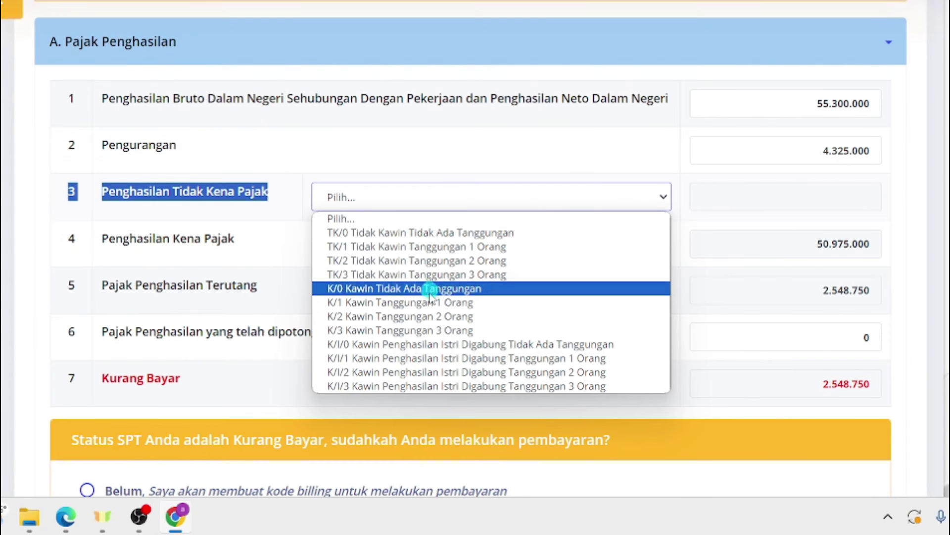
click(455, 316)
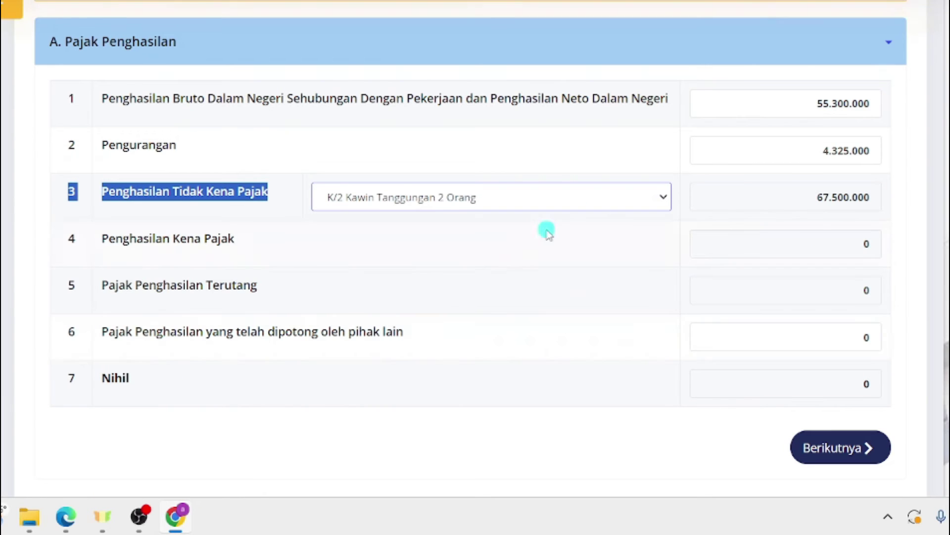
drag(786, 197, 882, 196)
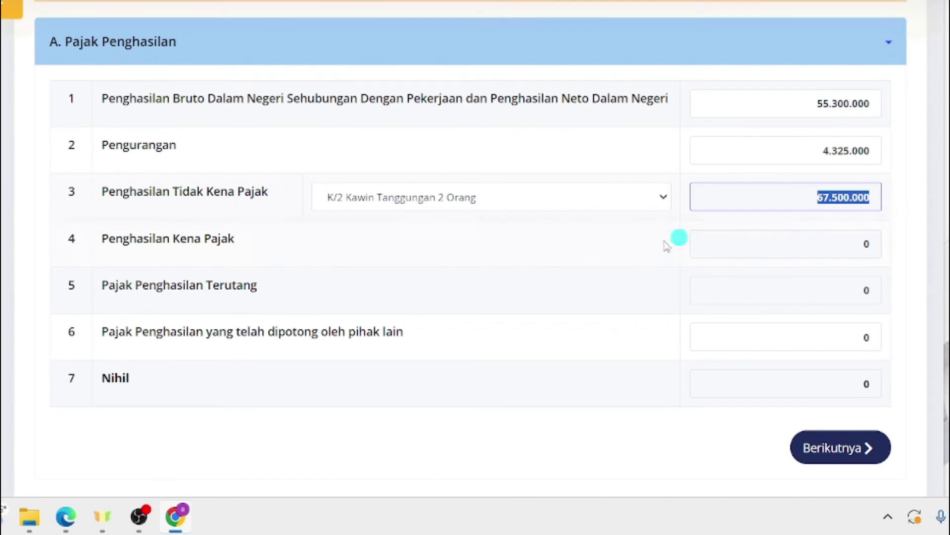
key(alt+Tab)
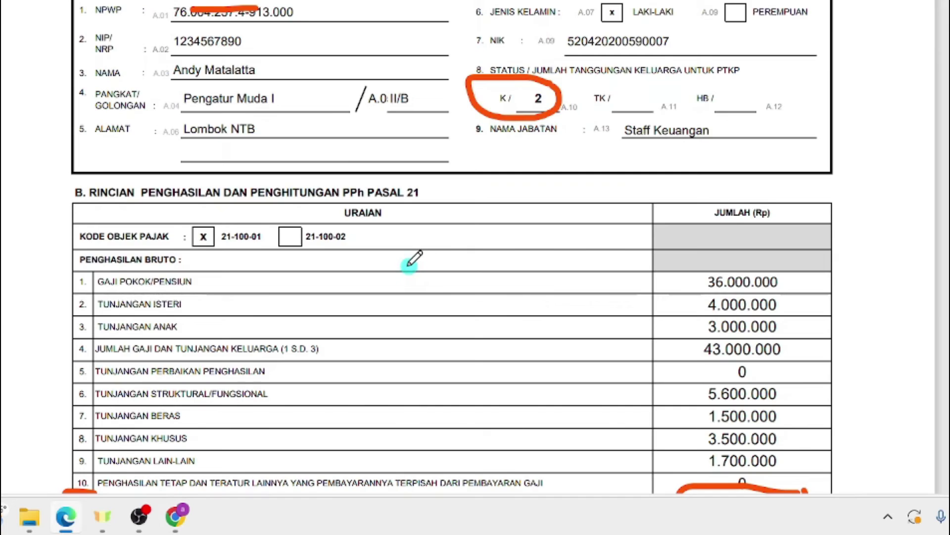
scroll(413, 258, down, 5)
key(alt+Tab)
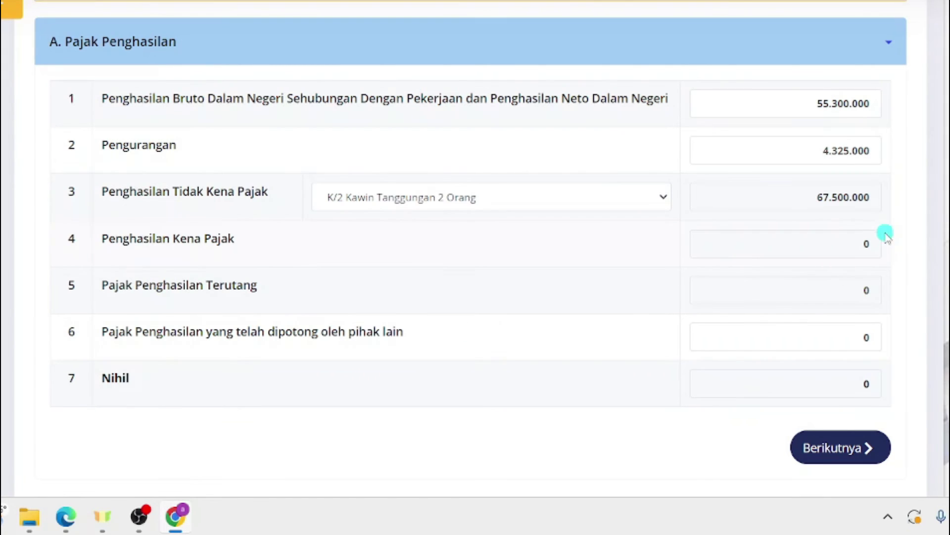
key(alt+Tab)
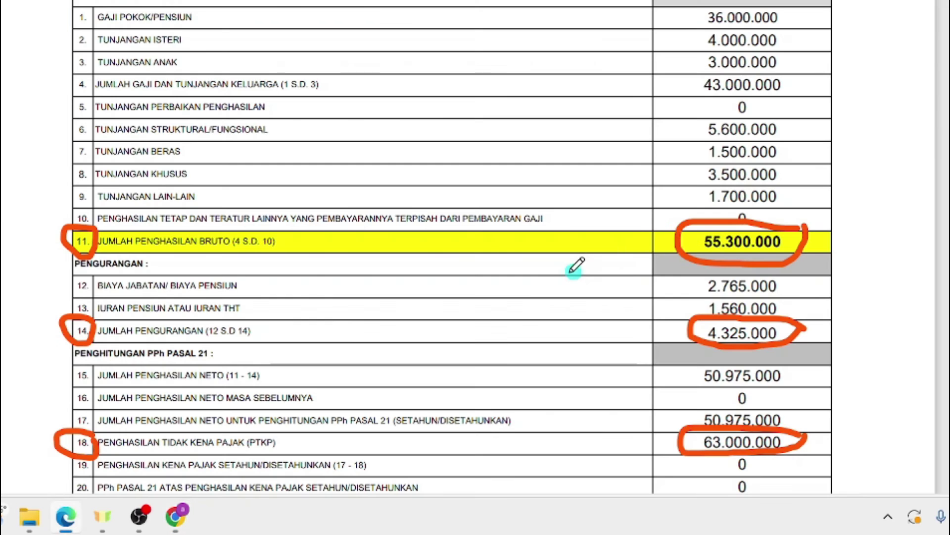
scroll(573, 265, down, 1)
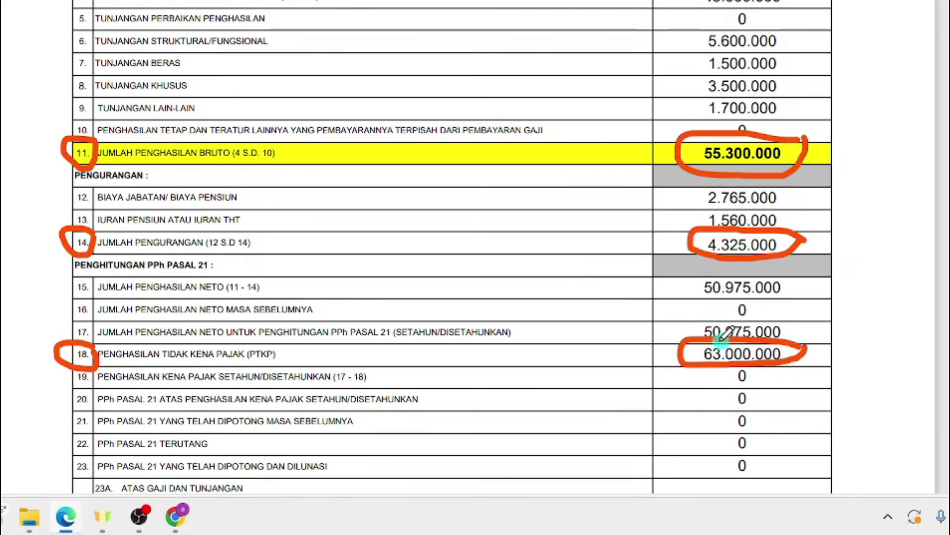
scroll(745, 352, up, 2)
scroll(745, 352, down, 4)
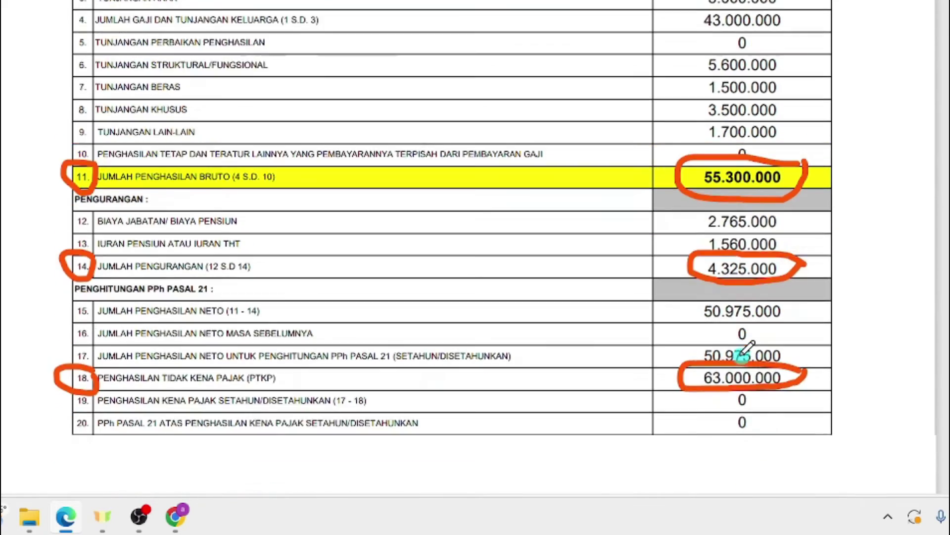
scroll(743, 307, up, 3)
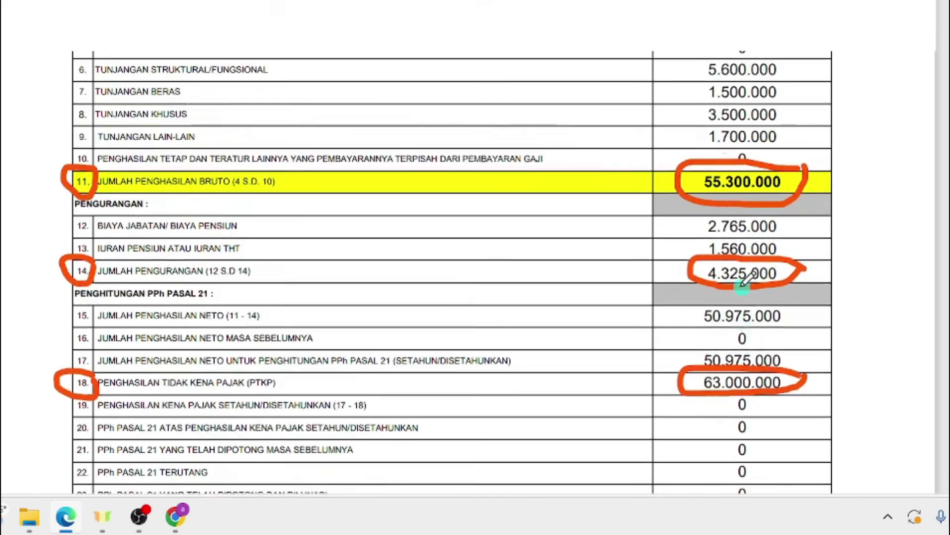
scroll(748, 282, down, 3)
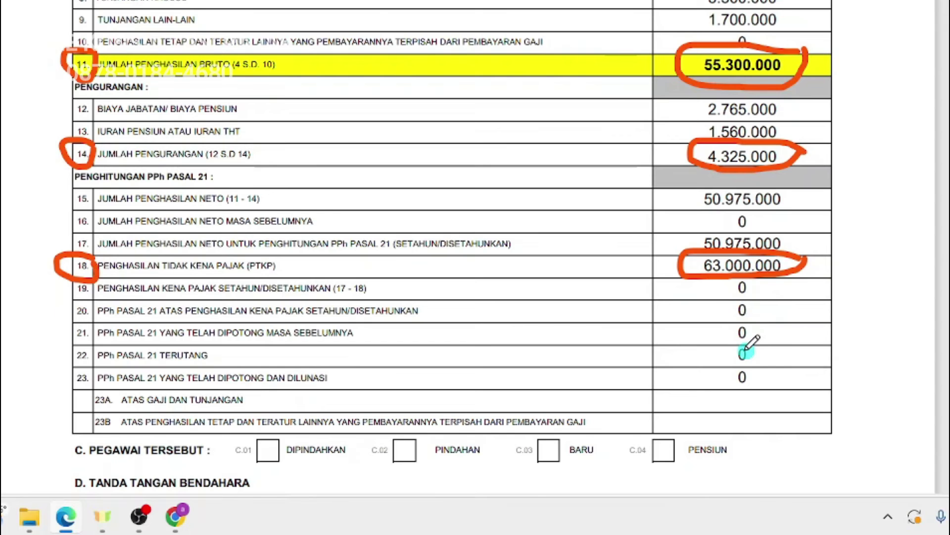
scroll(747, 344, up, 2)
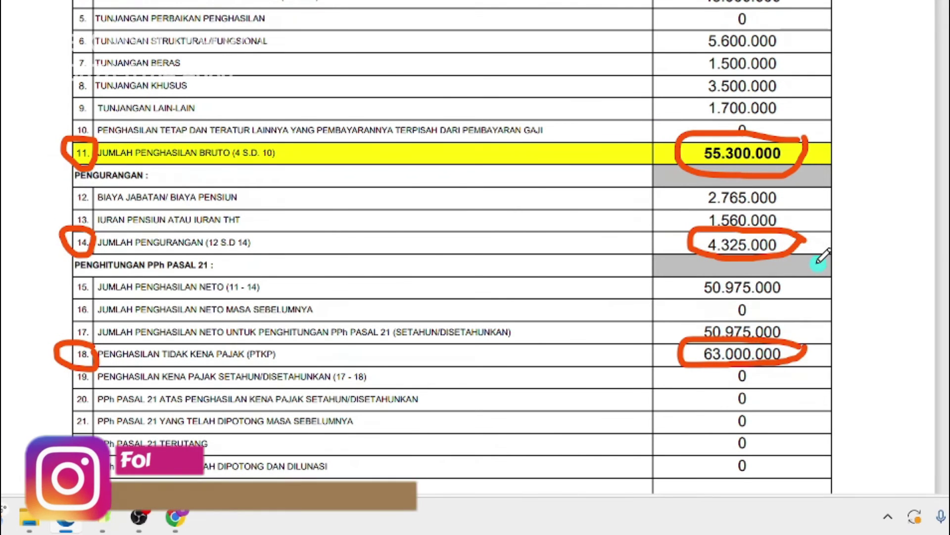
scroll(822, 257, up, 6)
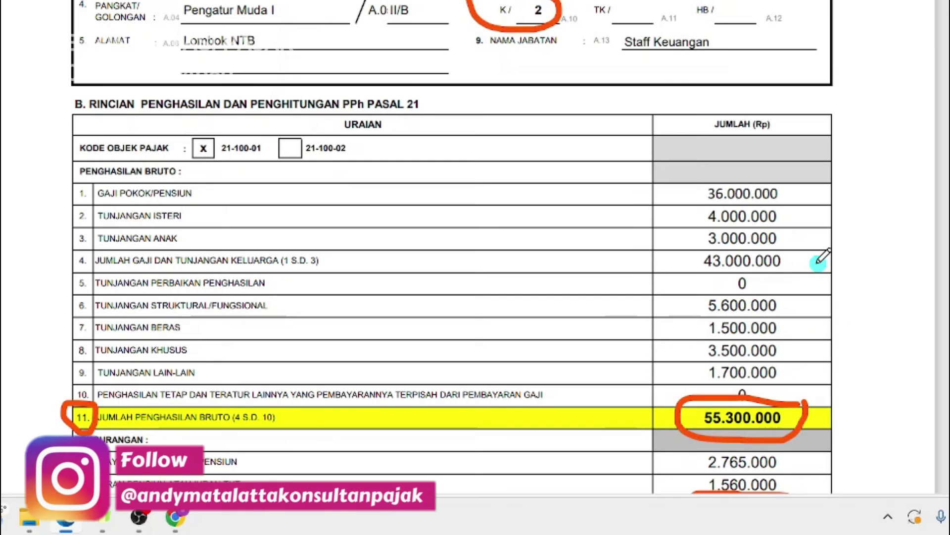
scroll(822, 256, up, 2)
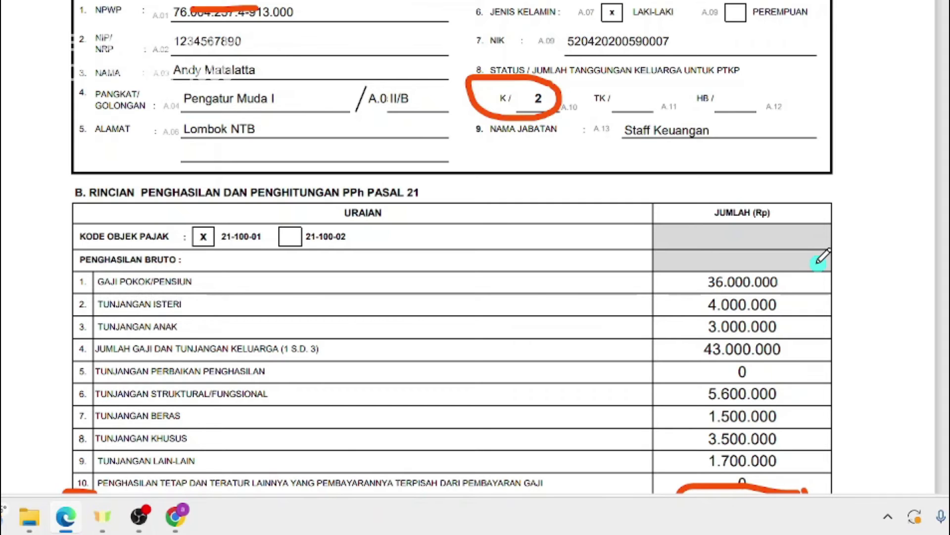
Compare the 67.500.000 PTKP against the slip and confirm tax due shows Nihil
key(alt+Tab)
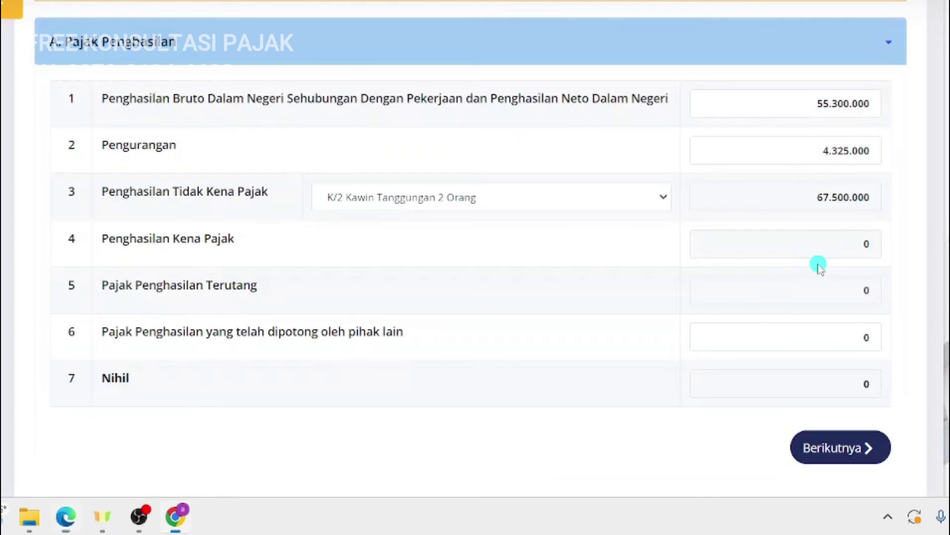
key(alt+Tab)
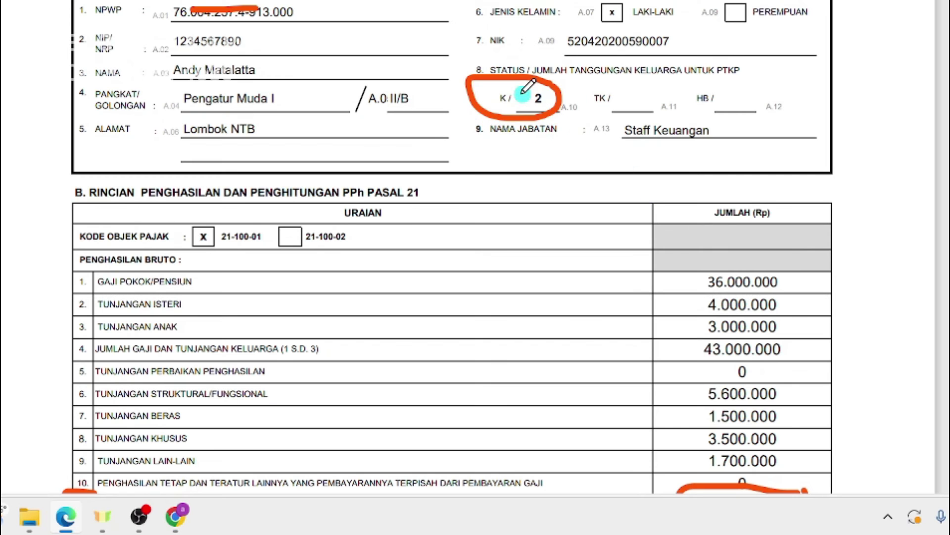
key(alt+Tab)
drag(812, 197, 882, 203)
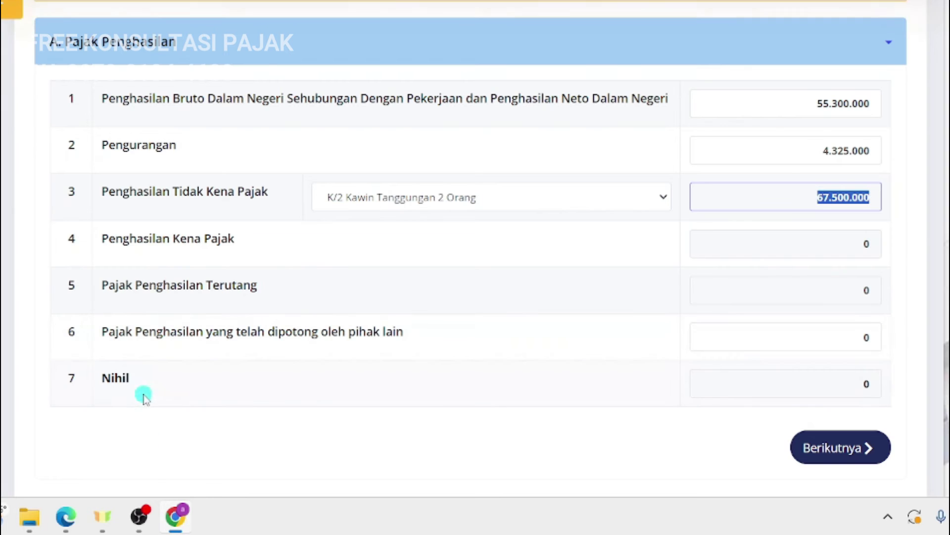
drag(111, 376, 187, 379)
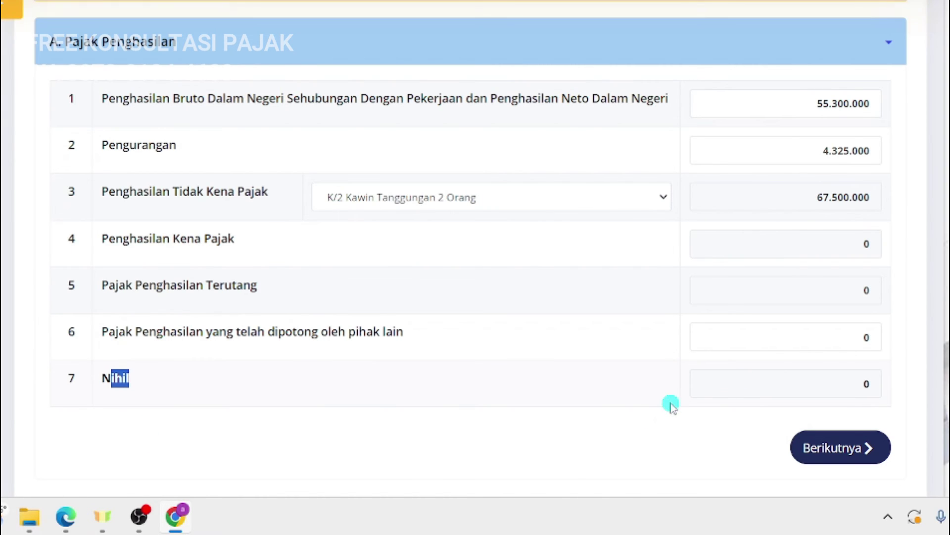
scroll(767, 187, down, 5)
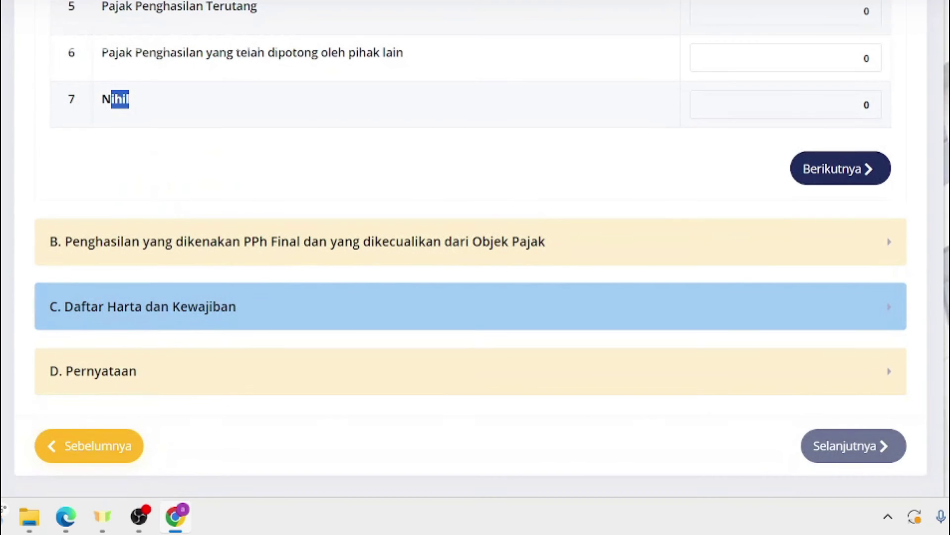
Advance past sections A and B with rows 8–10 left at 0 to section C
click(825, 174)
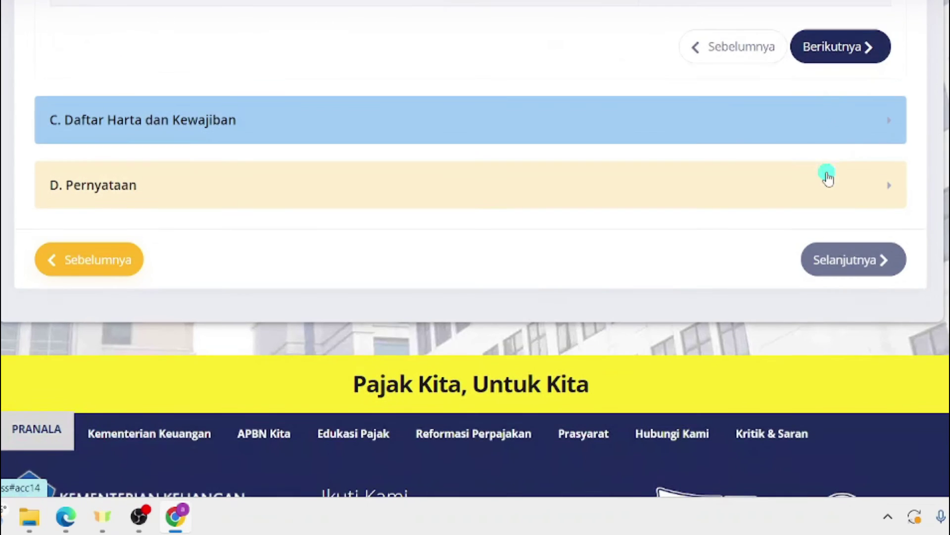
scroll(798, 171, up, 4)
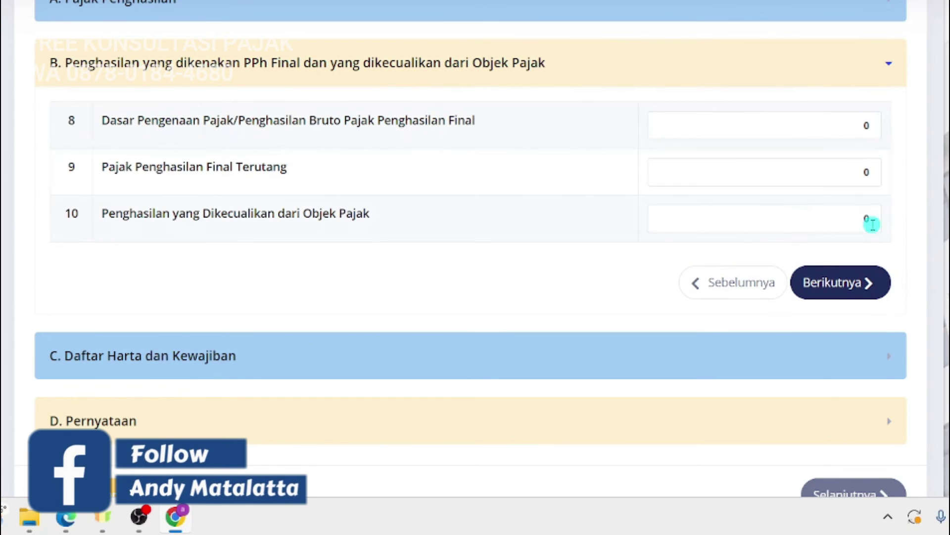
click(836, 285)
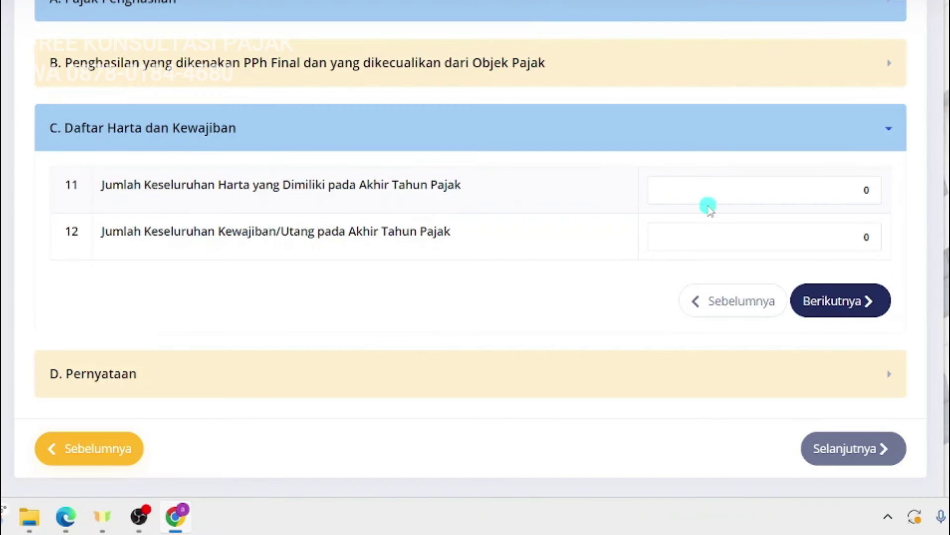
key(alt+Tab)
key(alt+Tab)
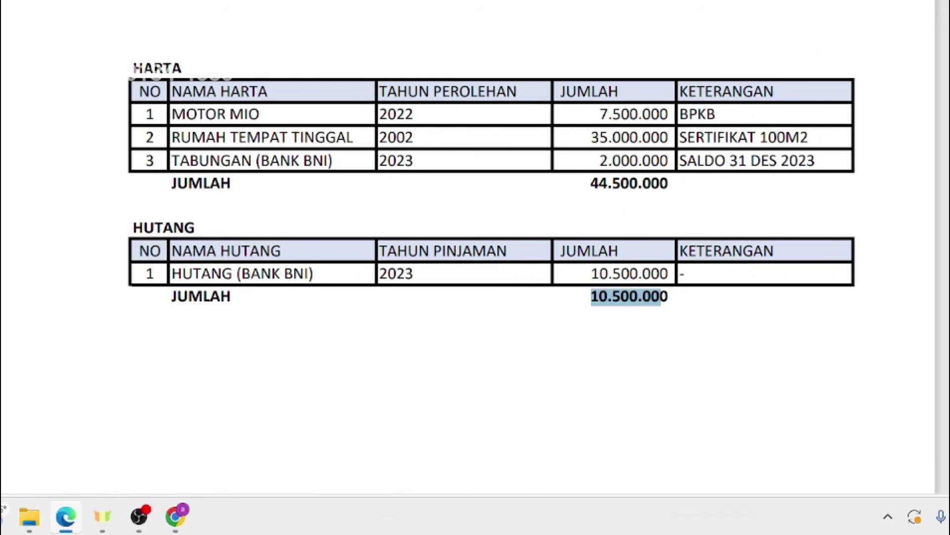
Copy the HARTA total 44.500.000 from the PDF into the total-assets field, row 11
drag(592, 183, 688, 184)
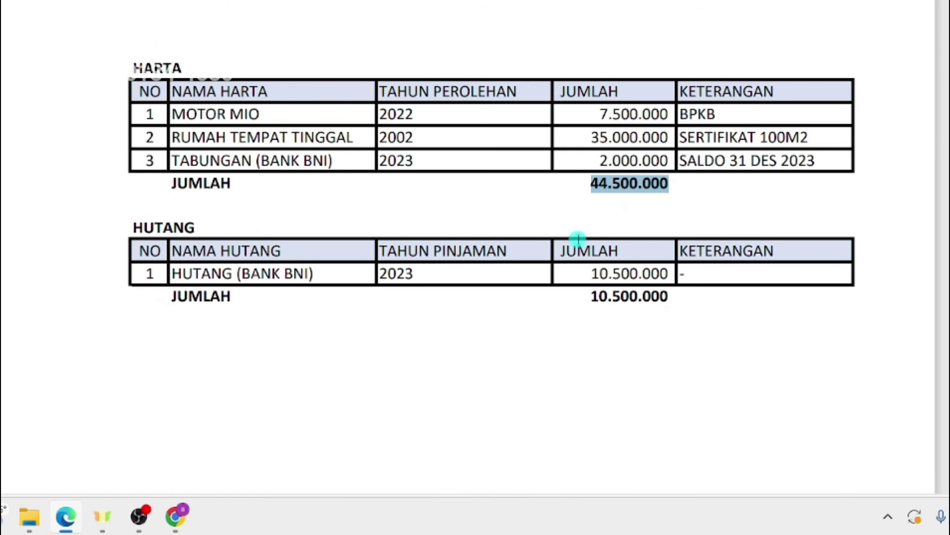
key(alt+Tab)
key(alt+Tab)
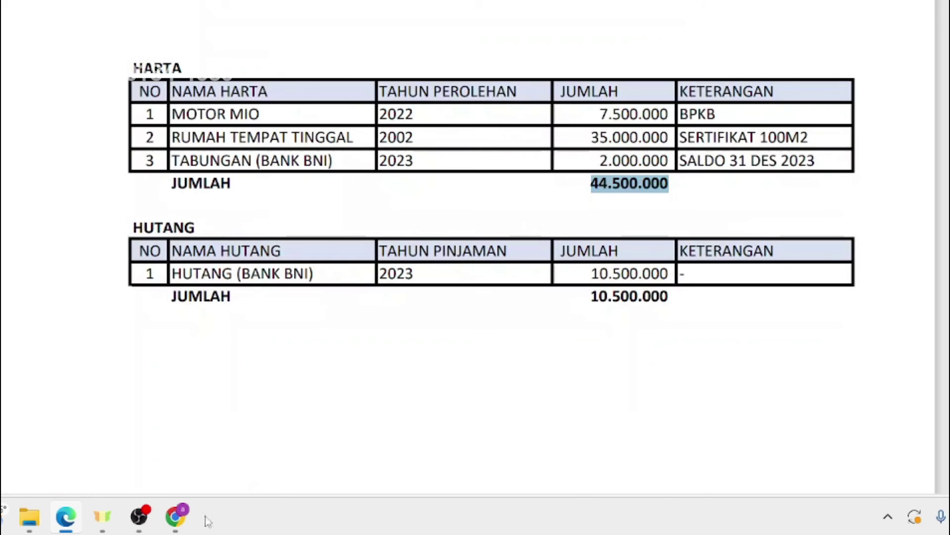
click(176, 516)
click(788, 192)
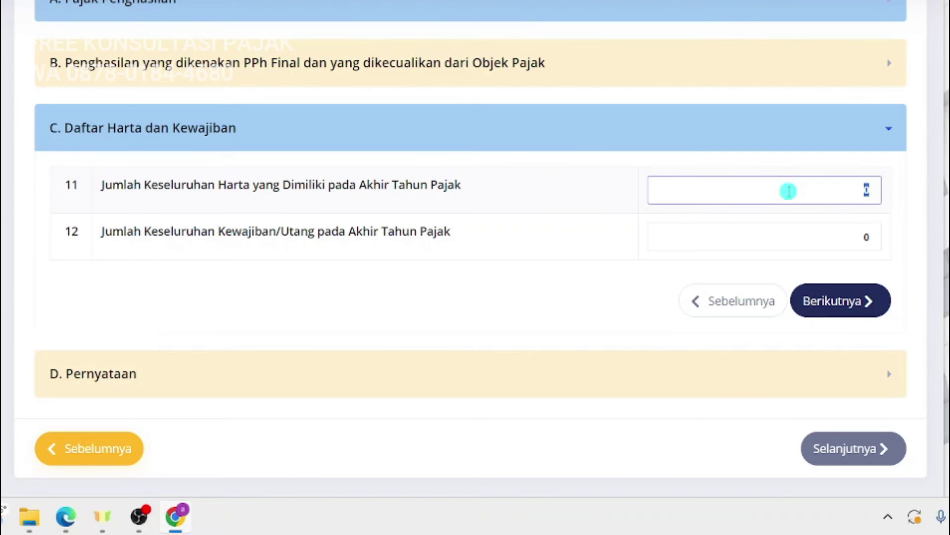
key(alt+Tab)
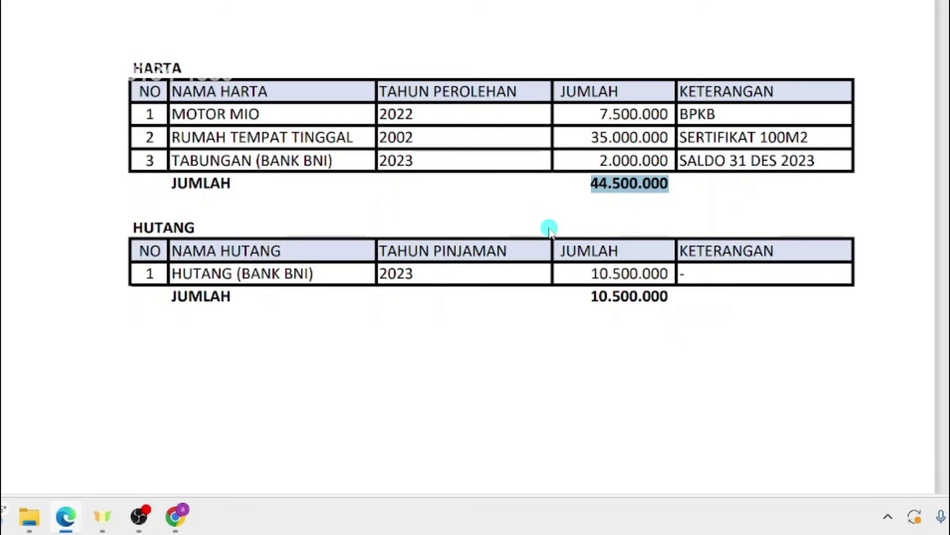
Copy the HUTANG total 10.500.000 from the reference PDF
drag(585, 296, 690, 296)
click(601, 296)
drag(592, 296, 666, 298)
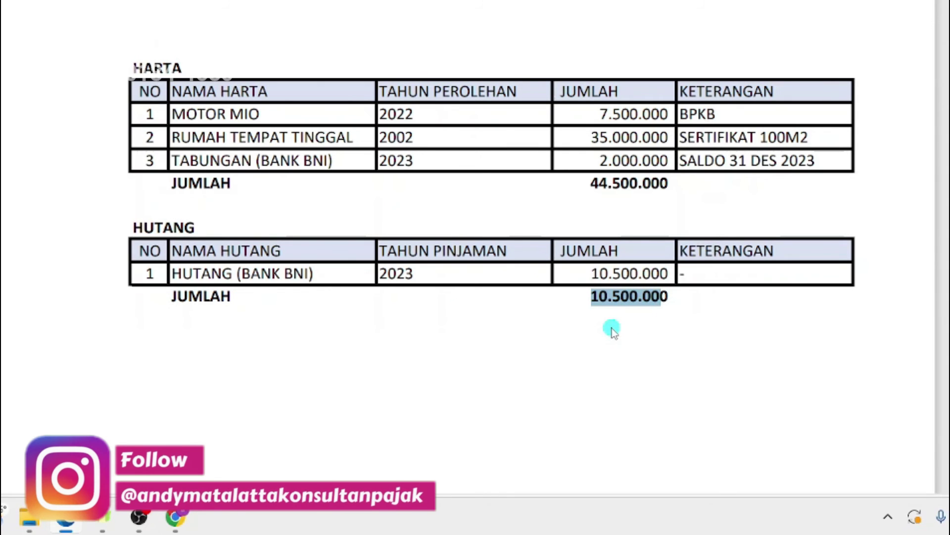
key(alt+Tab)
Enter 10.500.000 as total debts in row 12, accept the Setuju declaration, and continue
click(813, 239)
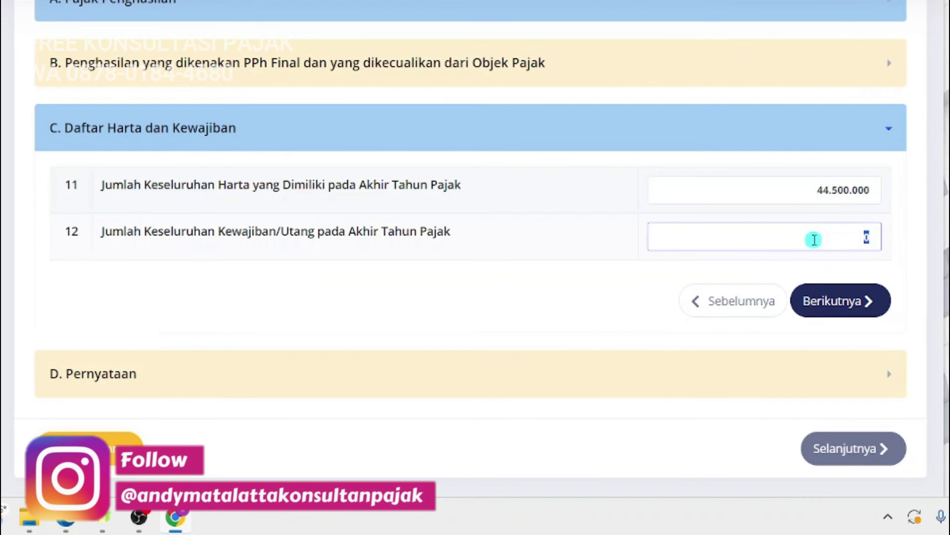
text(10.500.000)
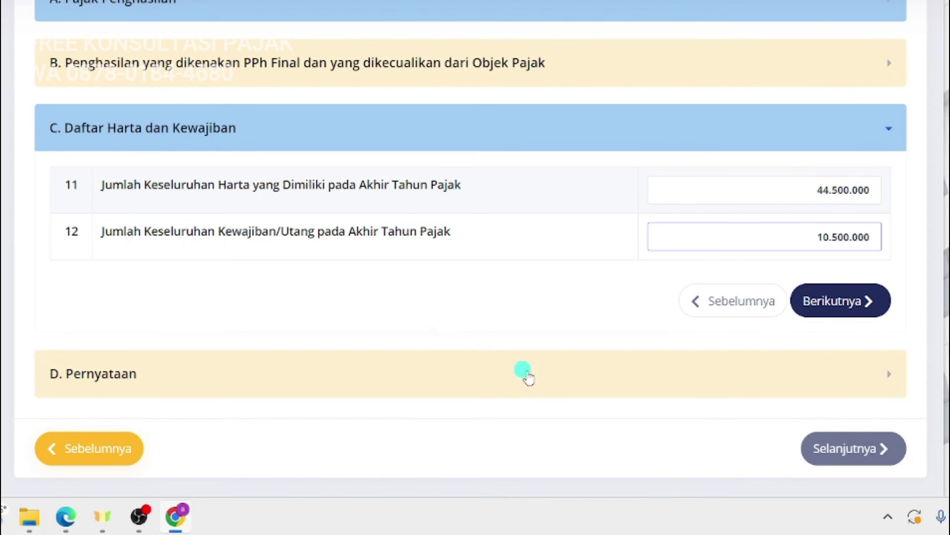
click(855, 306)
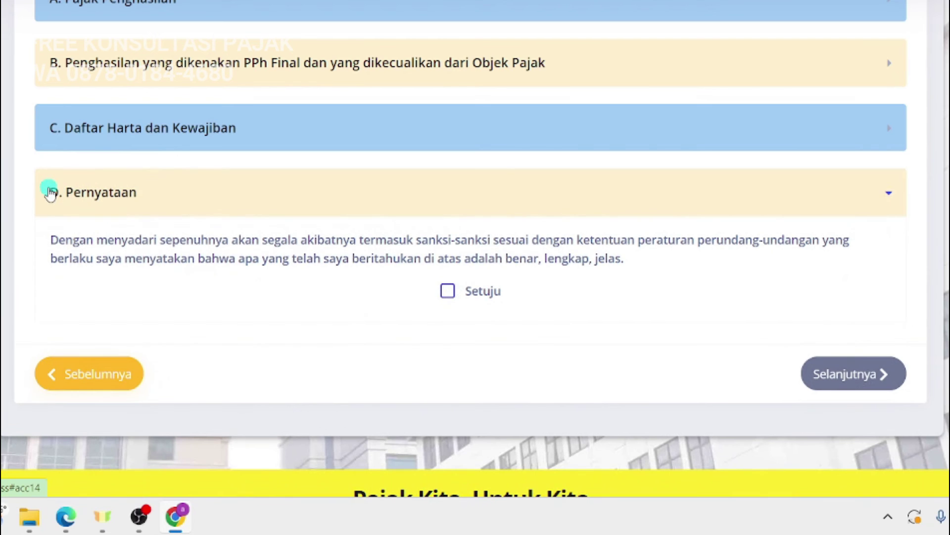
click(448, 292)
click(830, 374)
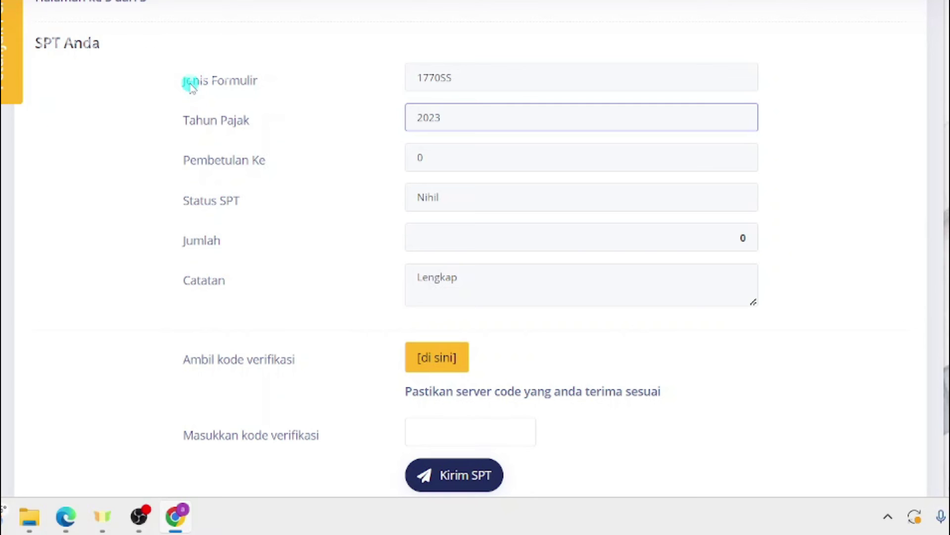
drag(185, 80, 284, 78)
click(465, 80)
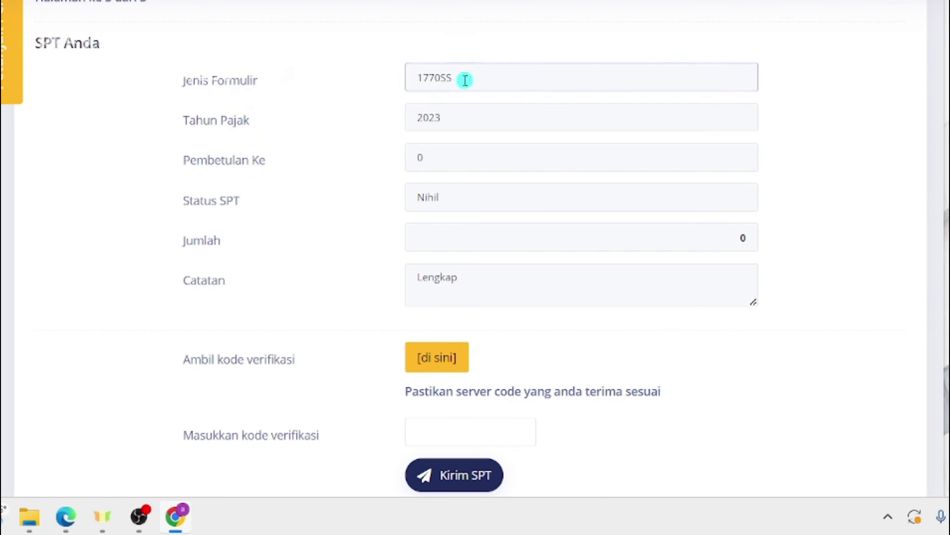
drag(466, 80, 385, 82)
drag(202, 120, 335, 138)
drag(281, 157, 191, 159)
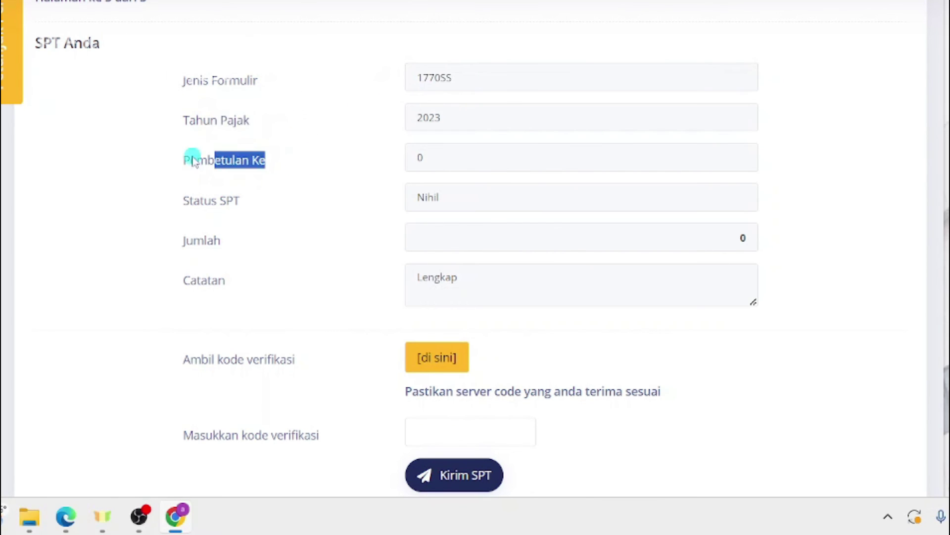
drag(220, 201, 423, 203)
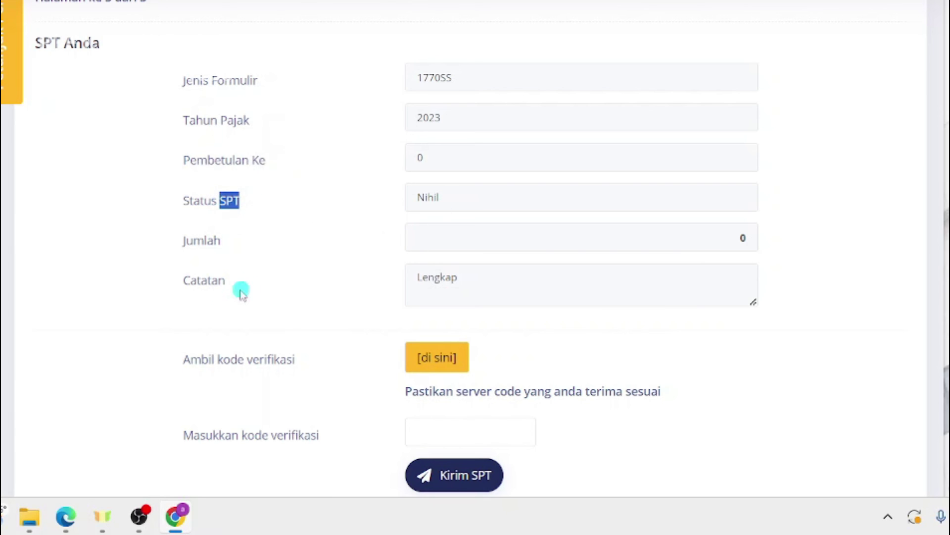
scroll(333, 279, down, 3)
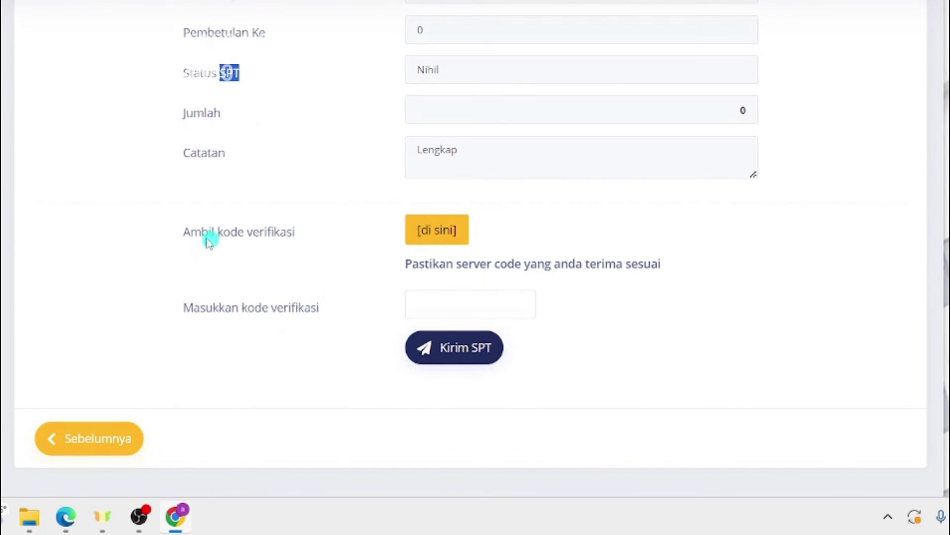
drag(190, 231, 447, 252)
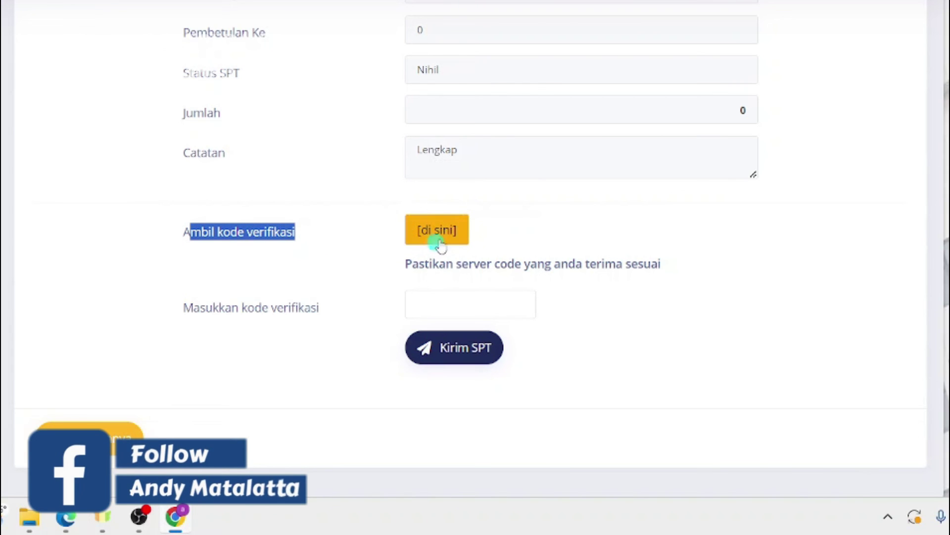
Request the verification code via the SMS option and confirm the success message
click(446, 231)
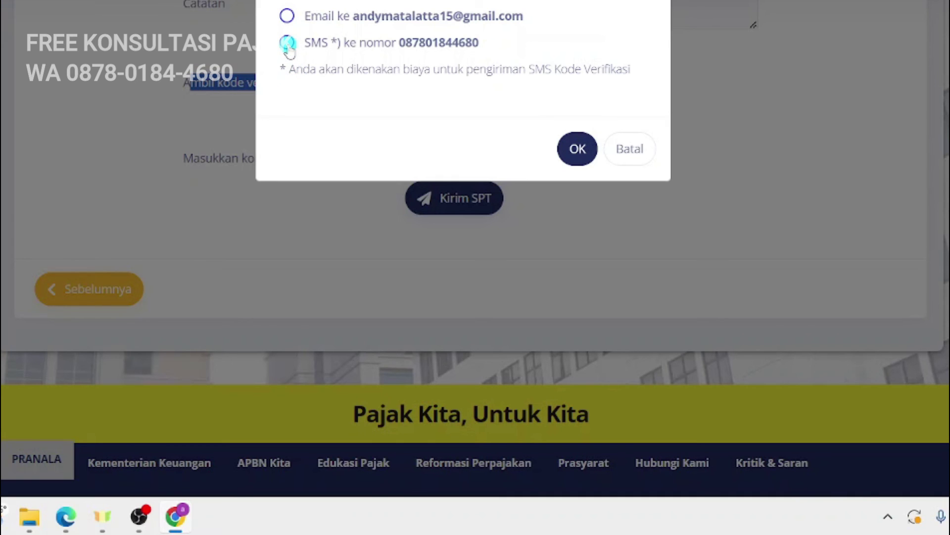
click(288, 44)
click(577, 157)
click(476, 290)
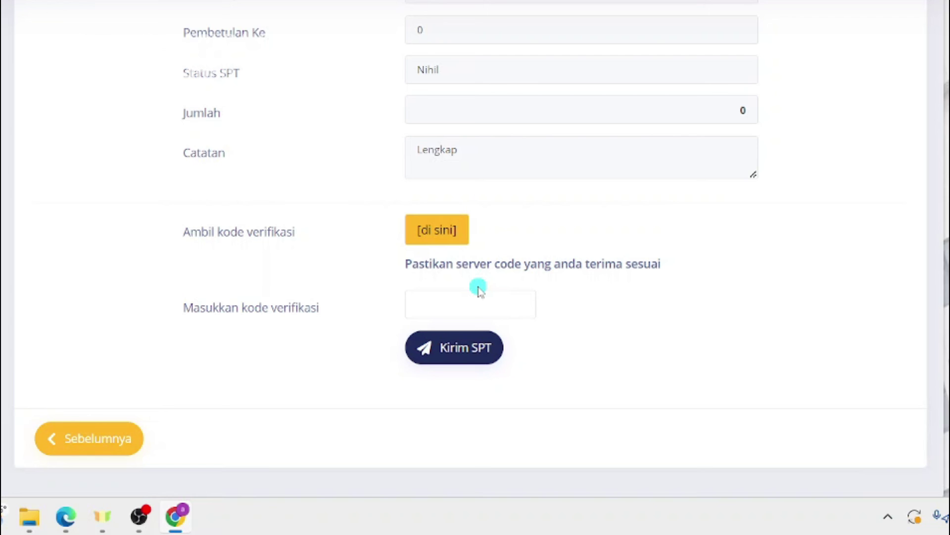
Enter the received SMS verification code and submit the 1770SS return with Kirim SPT
click(477, 304)
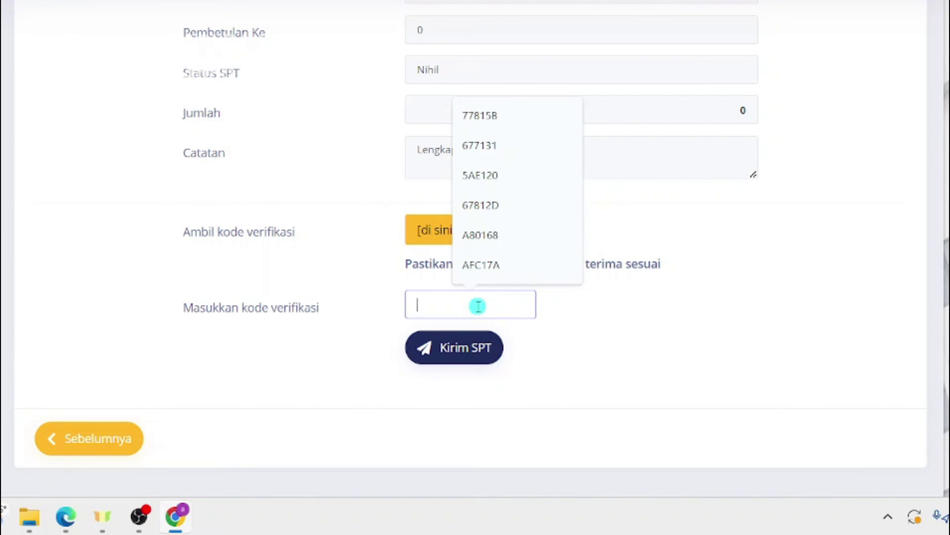
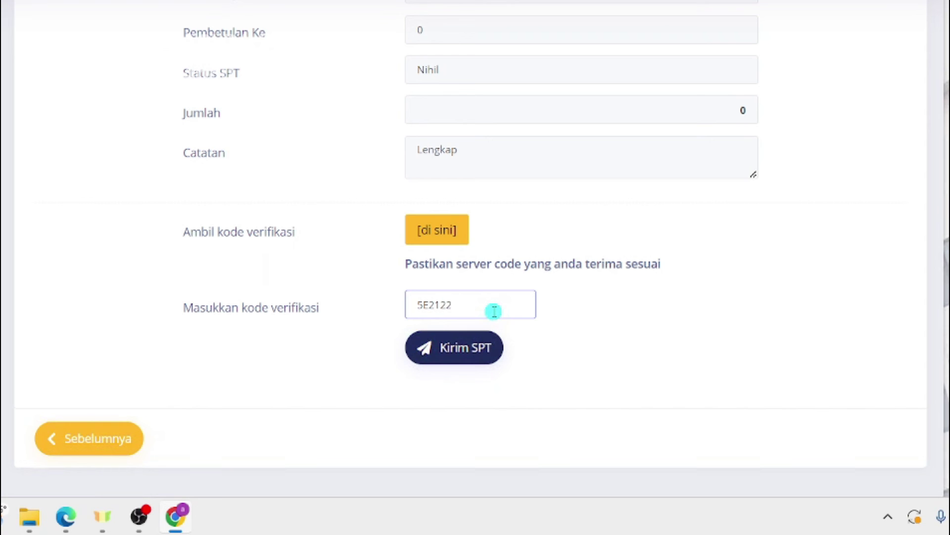
click(478, 346)
click(423, 347)
click(488, 350)
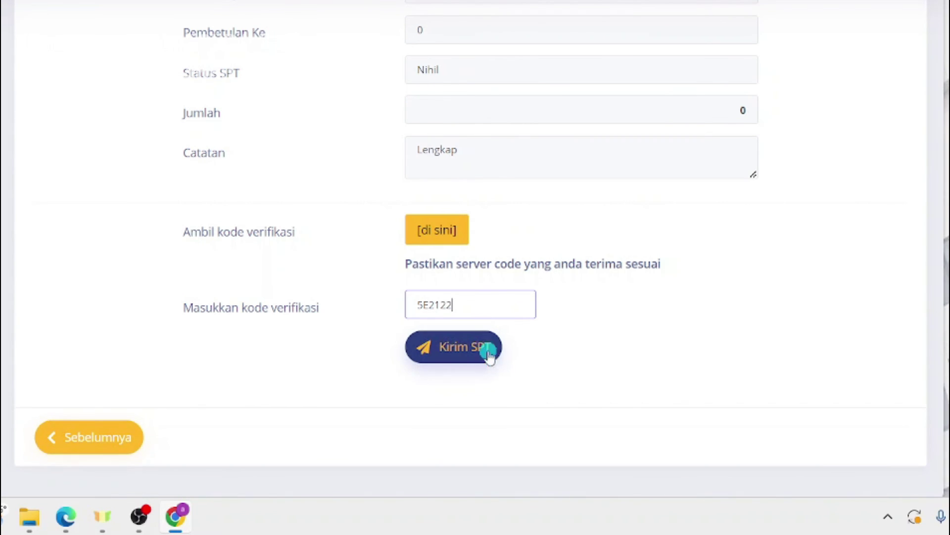